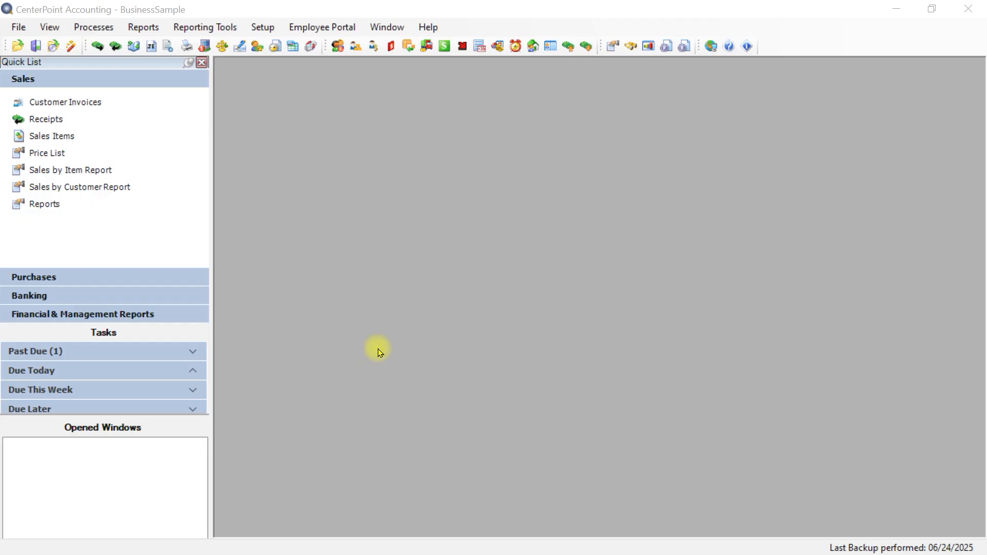
Open the customer setup list.
left_click(261, 26)
left_click(293, 43)
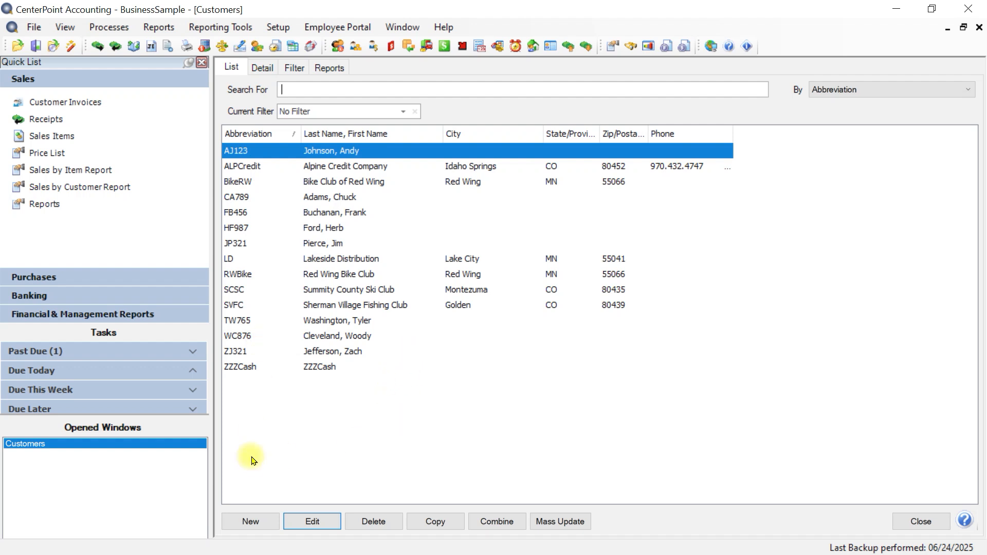
Start a blank customer record, try to view its address details, and cancel the record without saving.
left_click(250, 521)
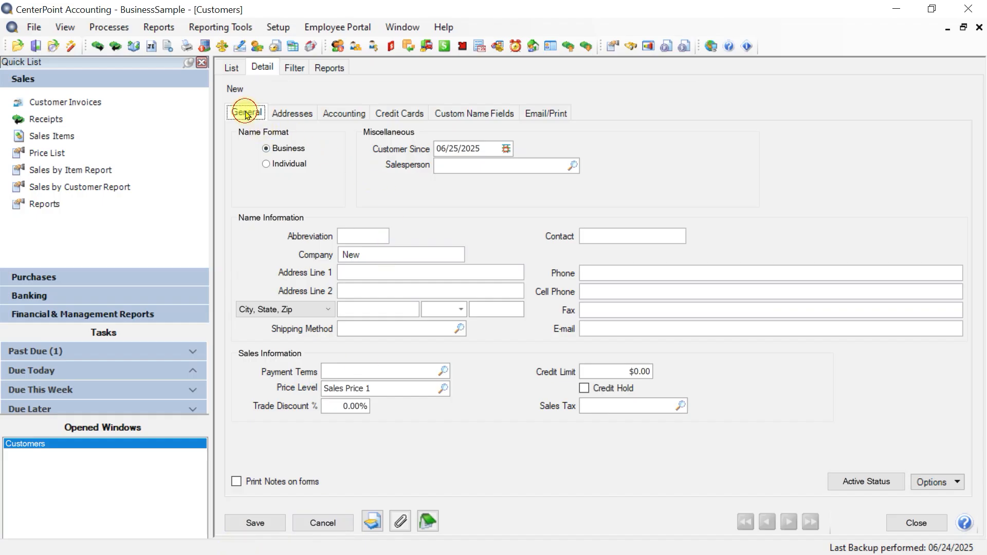
left_click(290, 114)
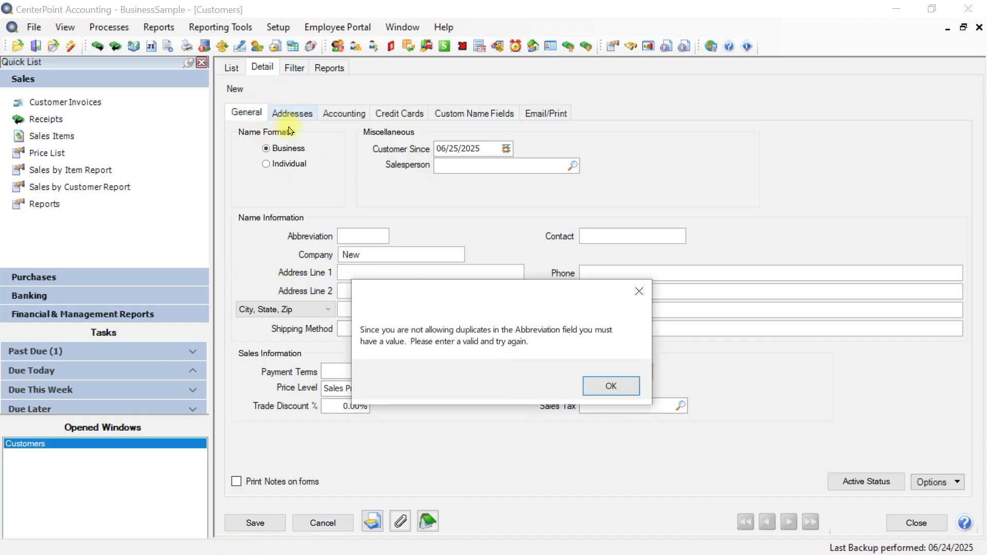
left_click(599, 385)
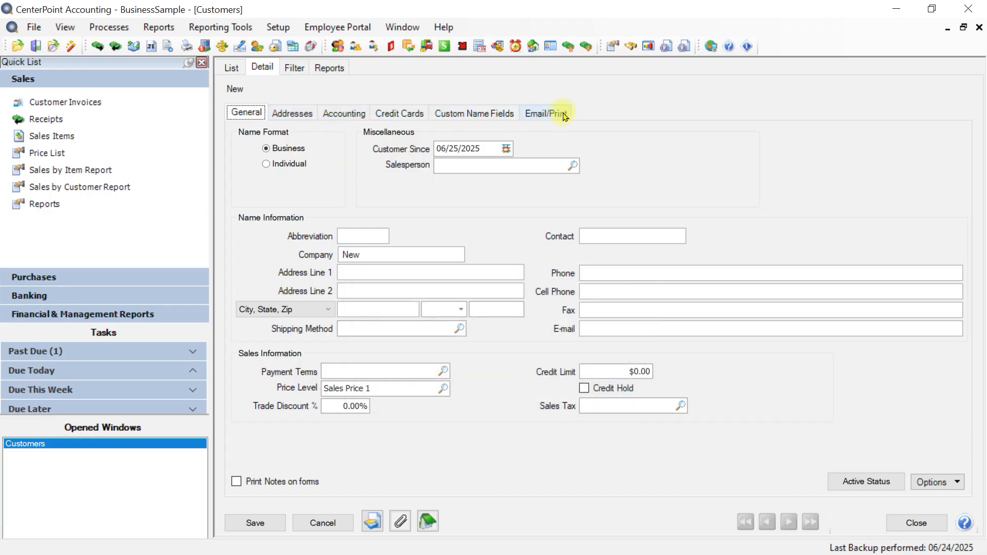
left_click(319, 523)
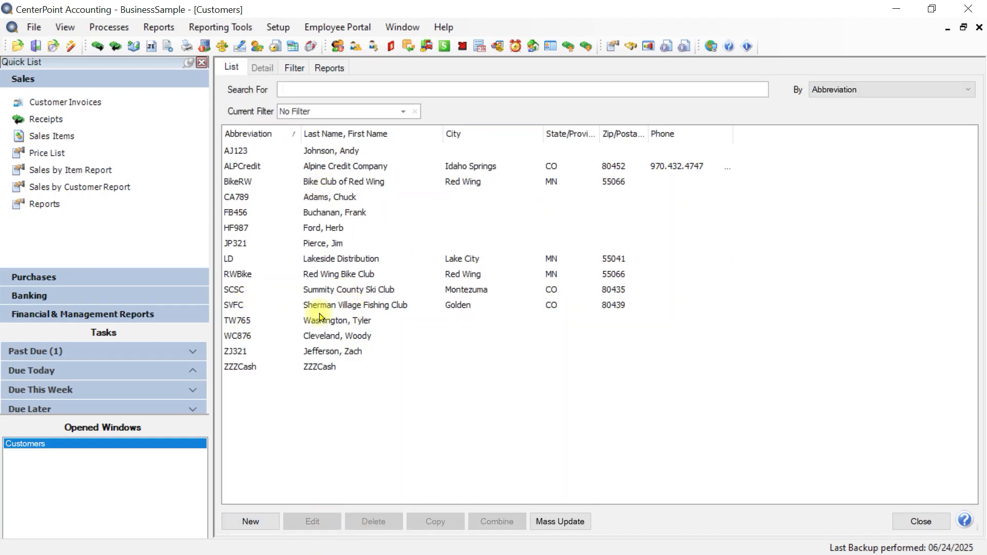
Copy the Sherman Village Fishing Club customer, select the company name for replacement, and cancel the copy without saving.
left_click(379, 304)
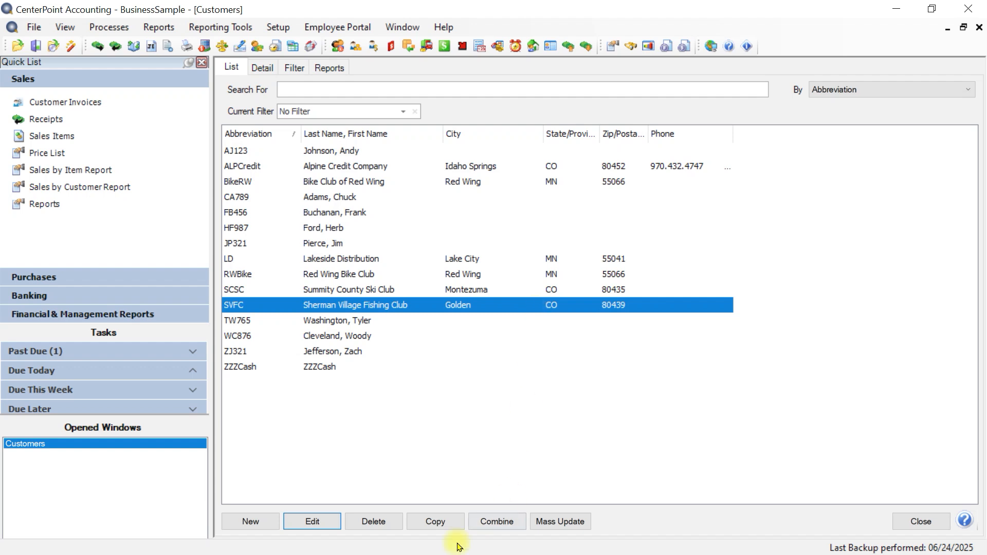
left_click(435, 521)
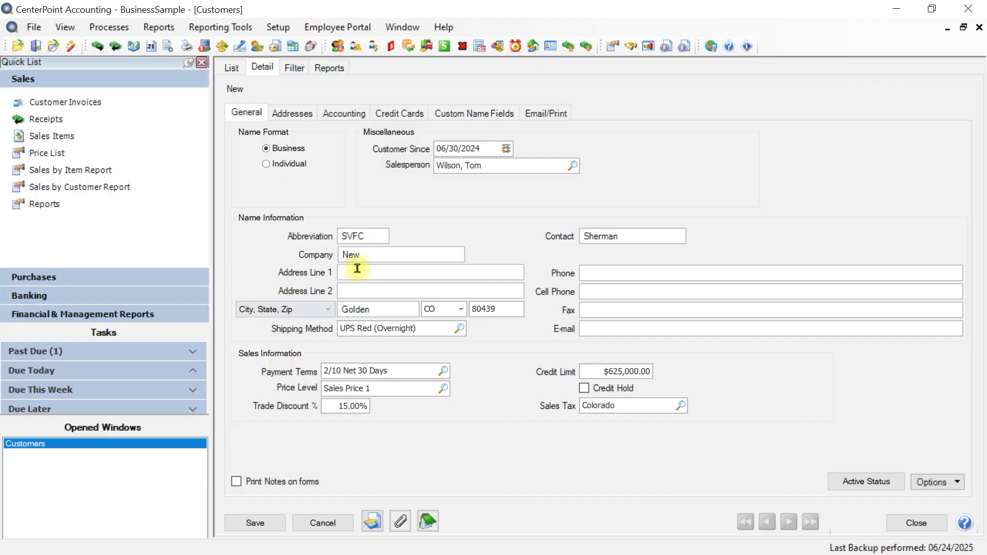
double_click(379, 255)
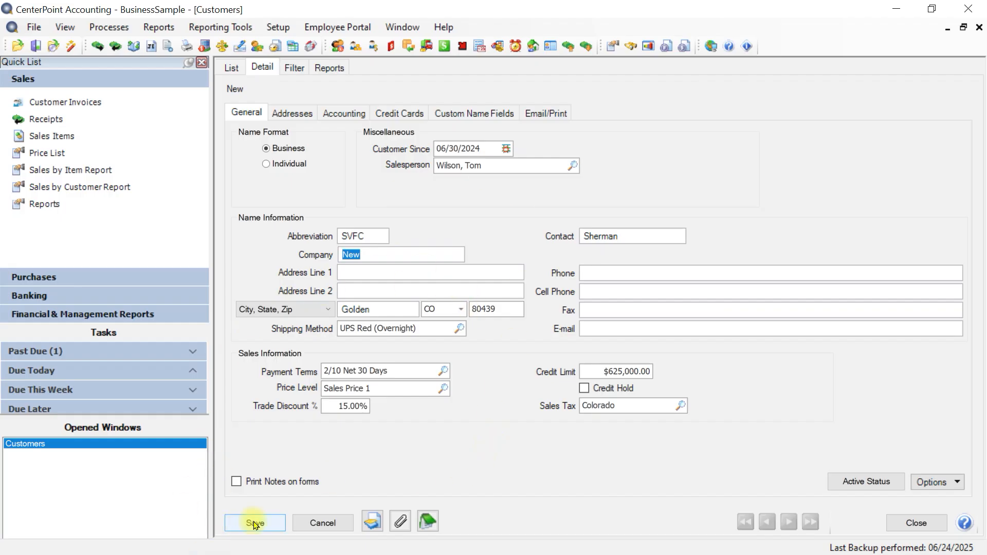
left_click(323, 523)
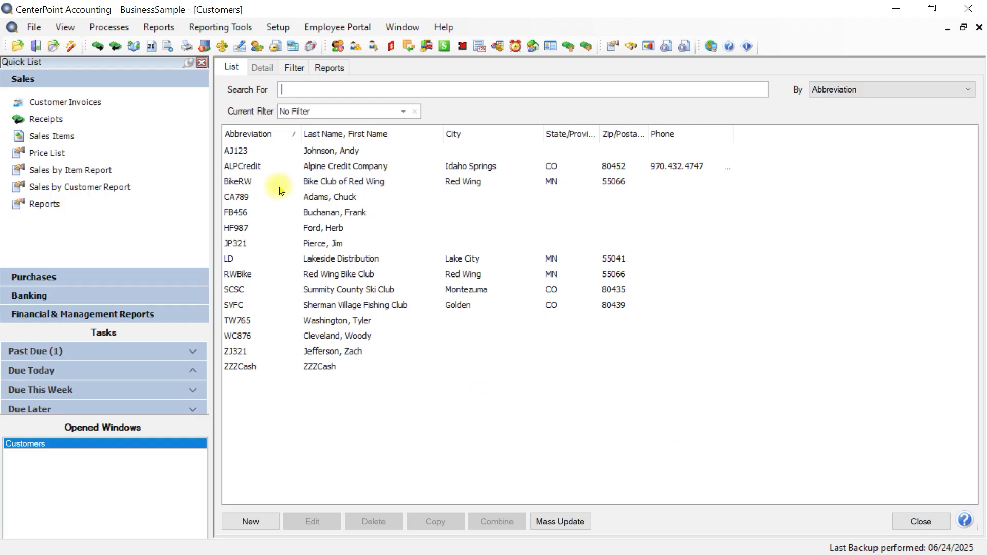
Open customer invoices, view the new-customer options for the invoice's customer, and close everything without saving.
left_click(88, 104)
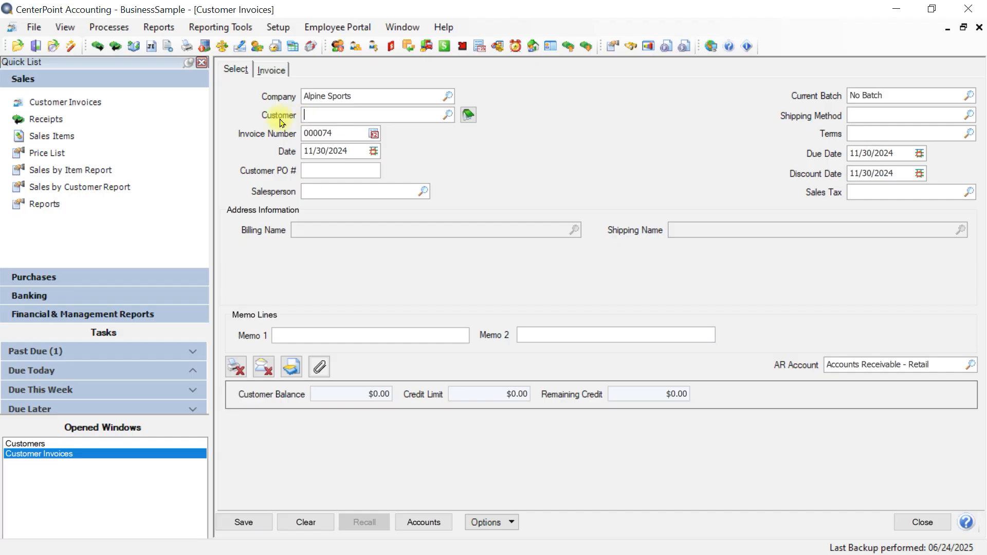
left_click(448, 120)
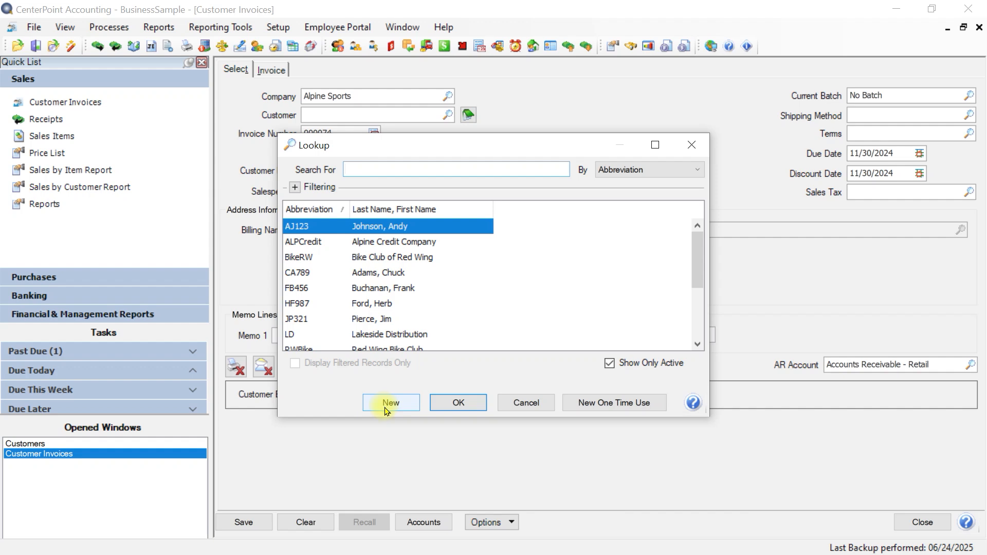
left_click(524, 400)
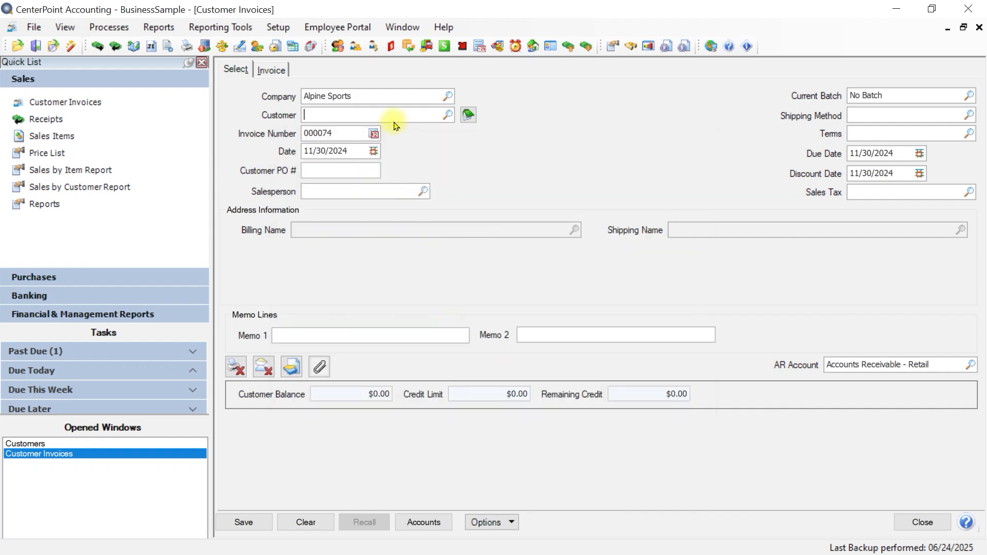
right_click(386, 115)
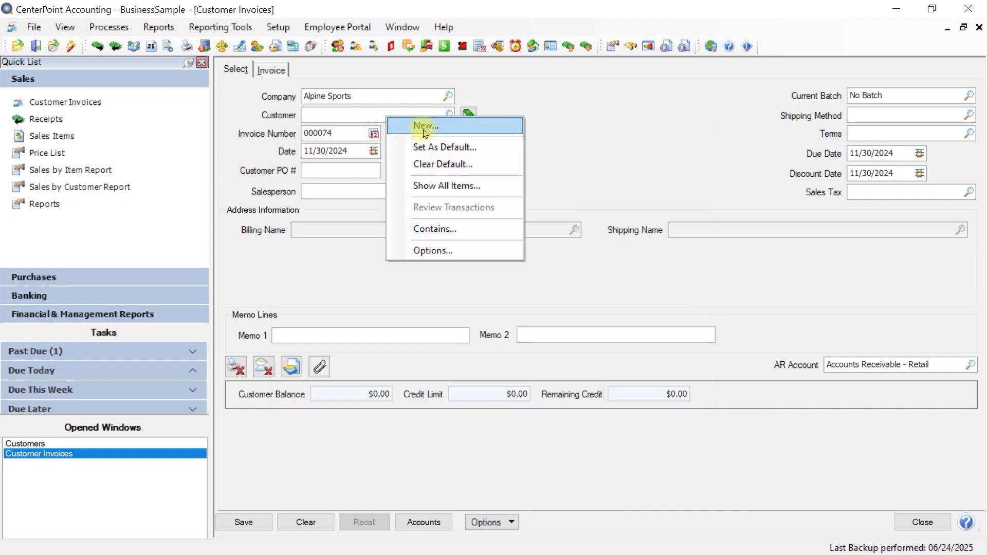
left_click(425, 133)
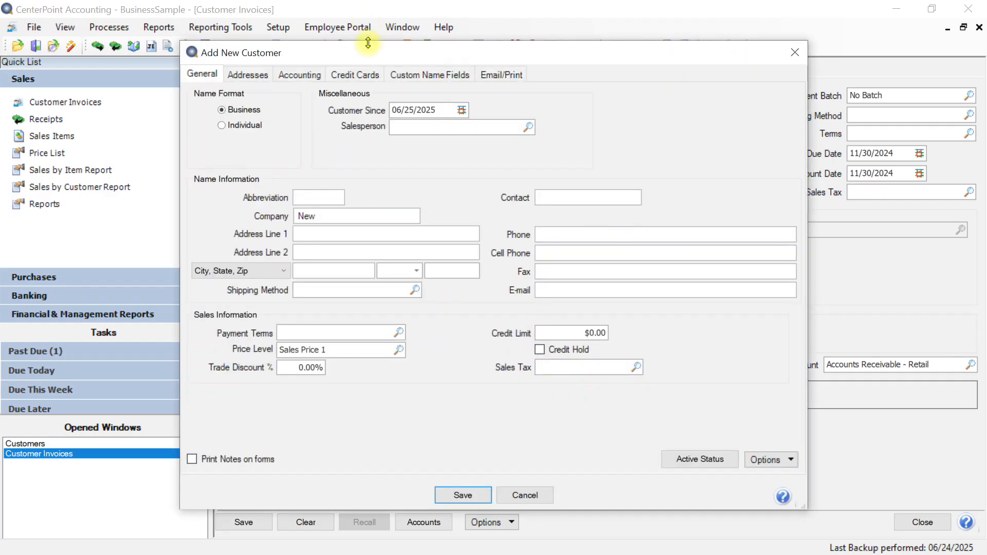
left_click(530, 498)
left_click(921, 521)
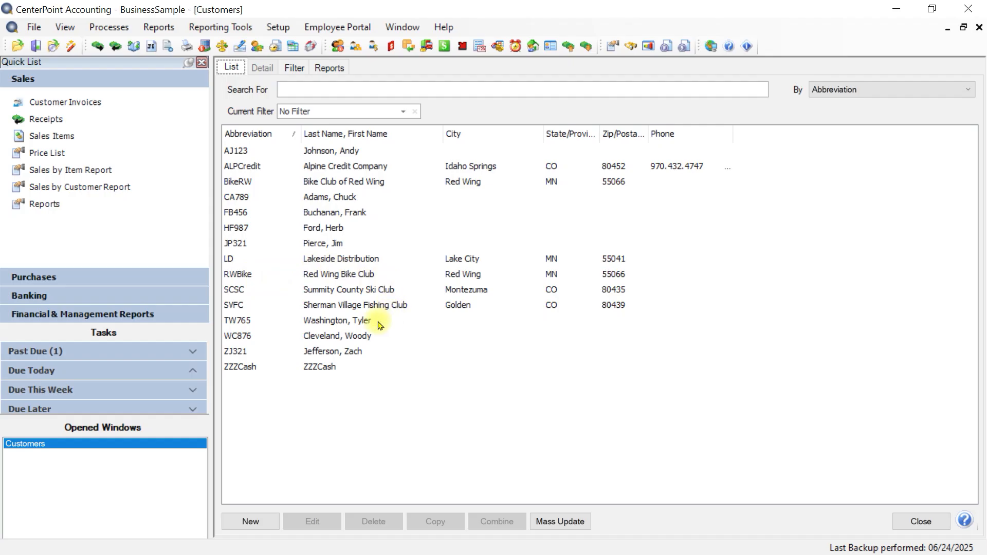
Try to delete the Sherman Village Fishing Club customer.
left_click(357, 311)
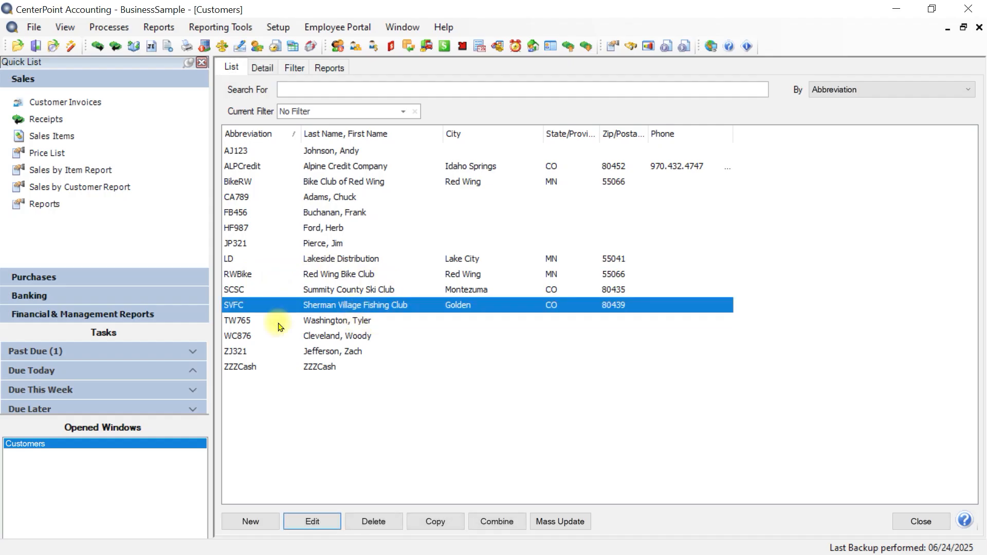
left_click(368, 524)
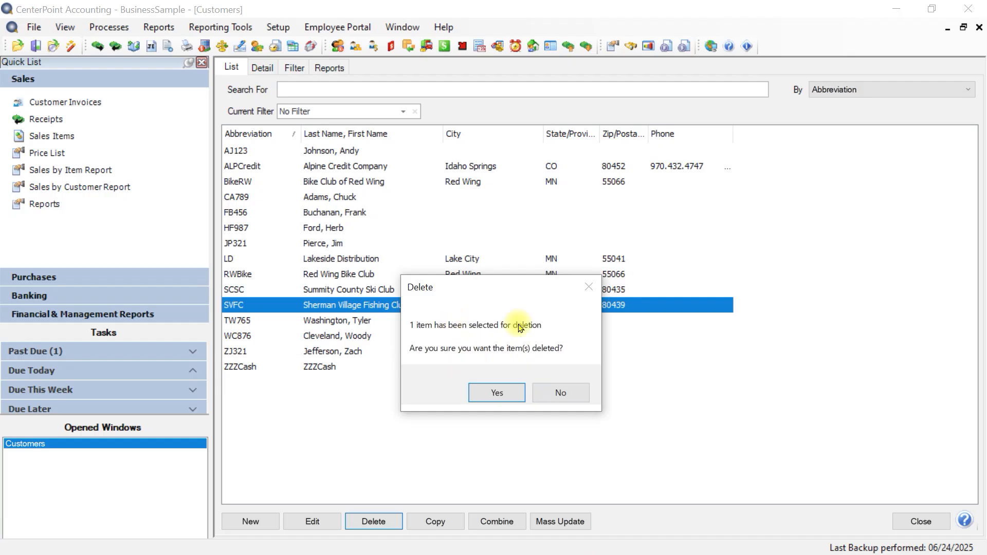
left_click(496, 394)
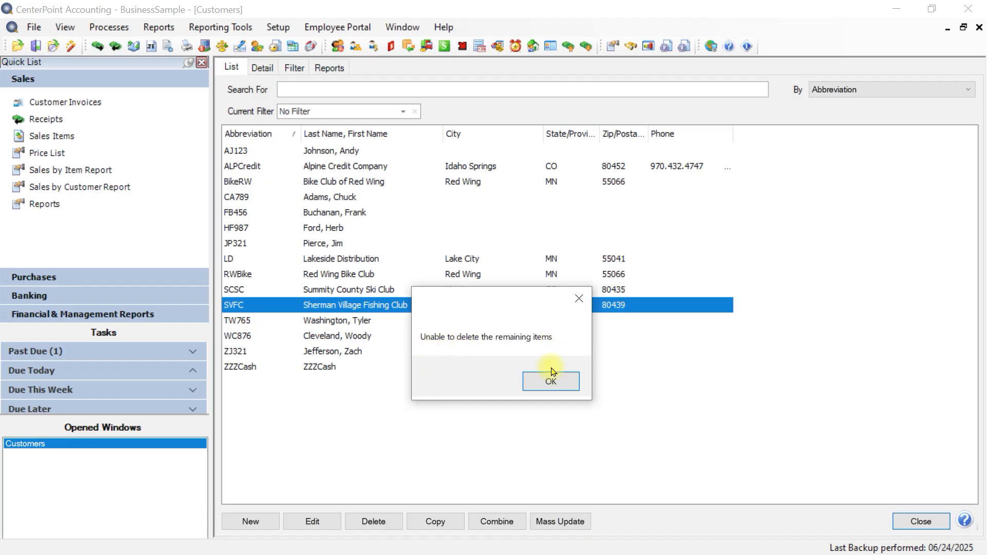
left_click(551, 387)
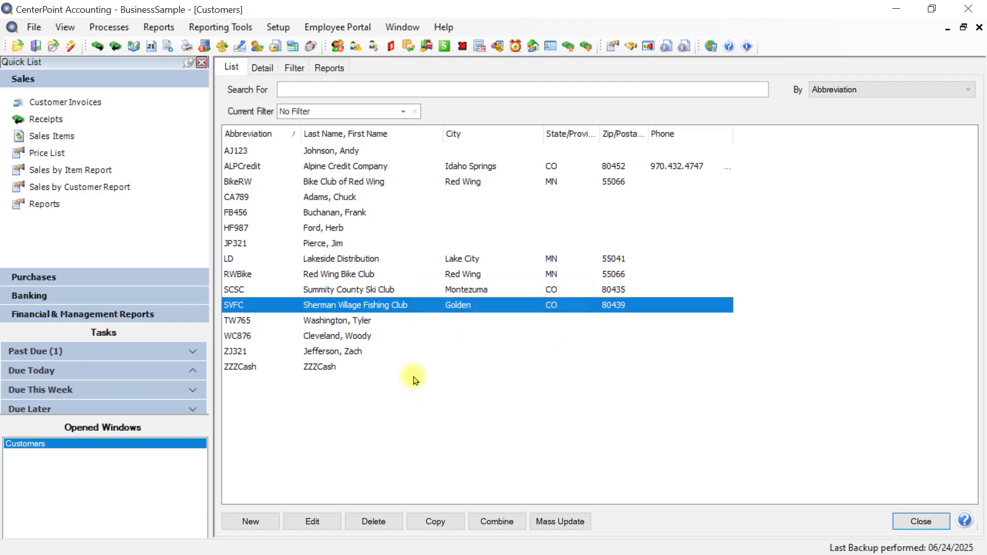
Choose Alpine Sports in the active status settings for Sherman Village Fishing Club, and cancel without deactivating the customer.
right_click(413, 309)
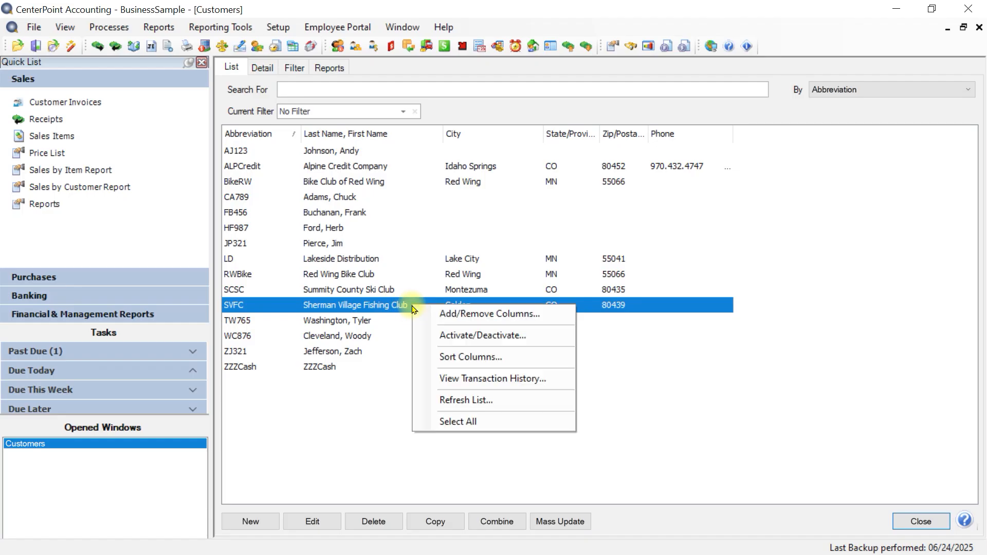
left_click(448, 336)
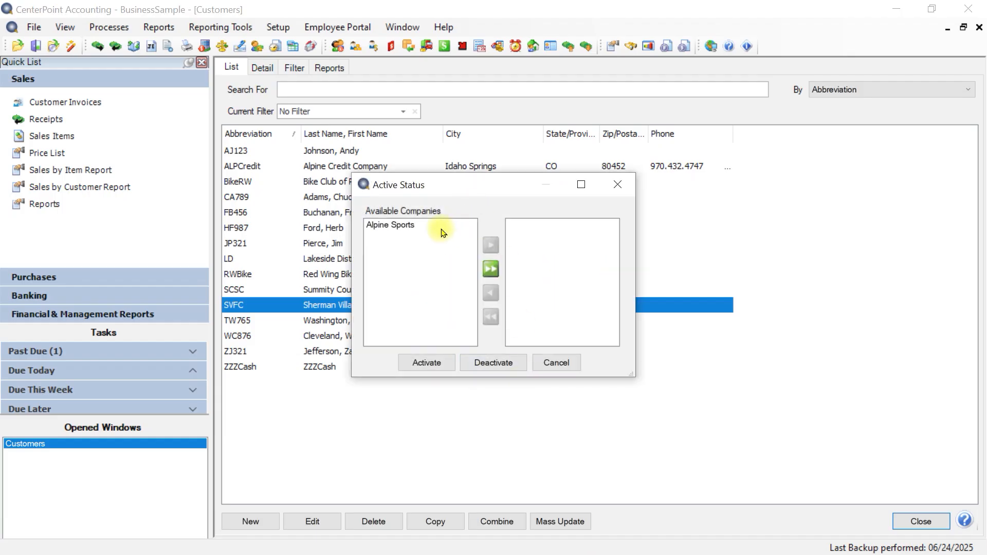
left_click(395, 225)
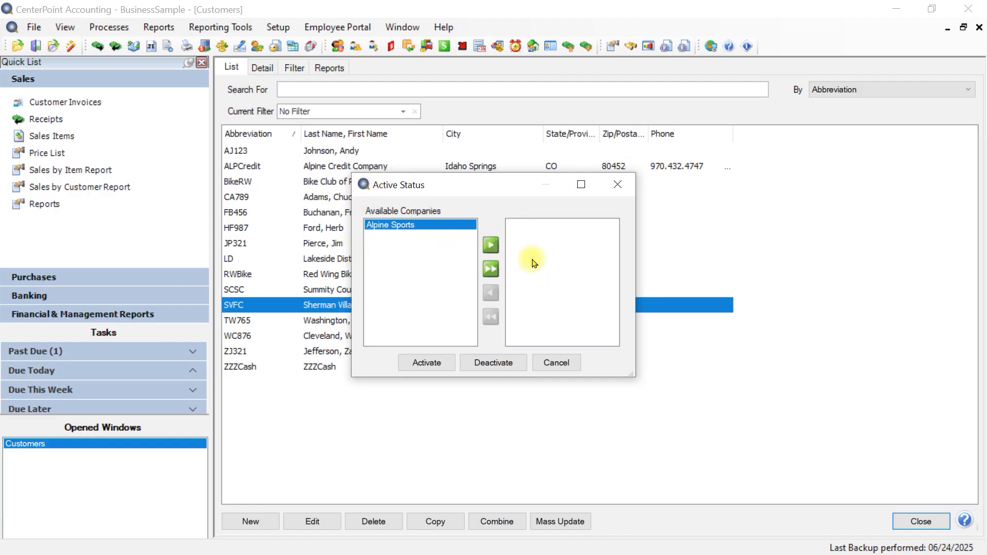
left_click(490, 247)
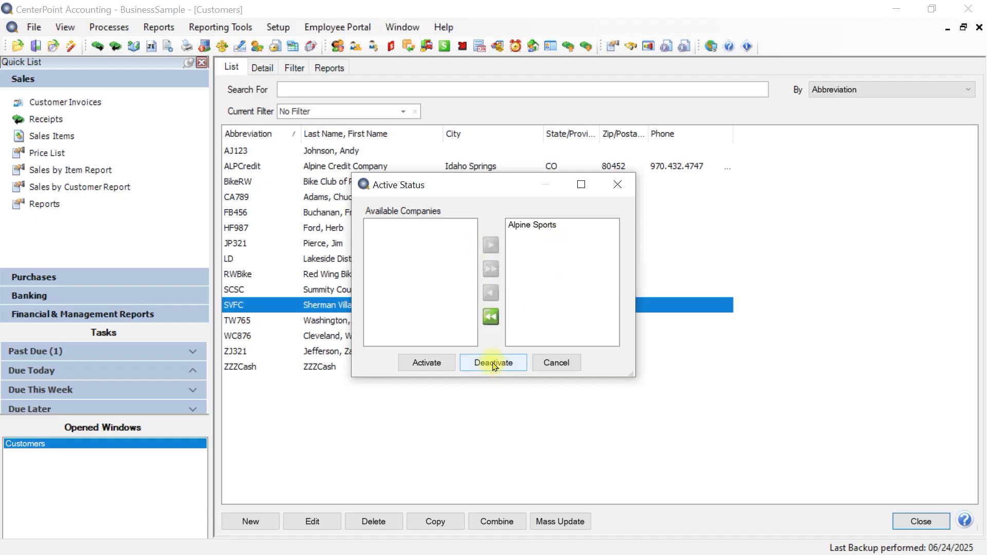
left_click(553, 363)
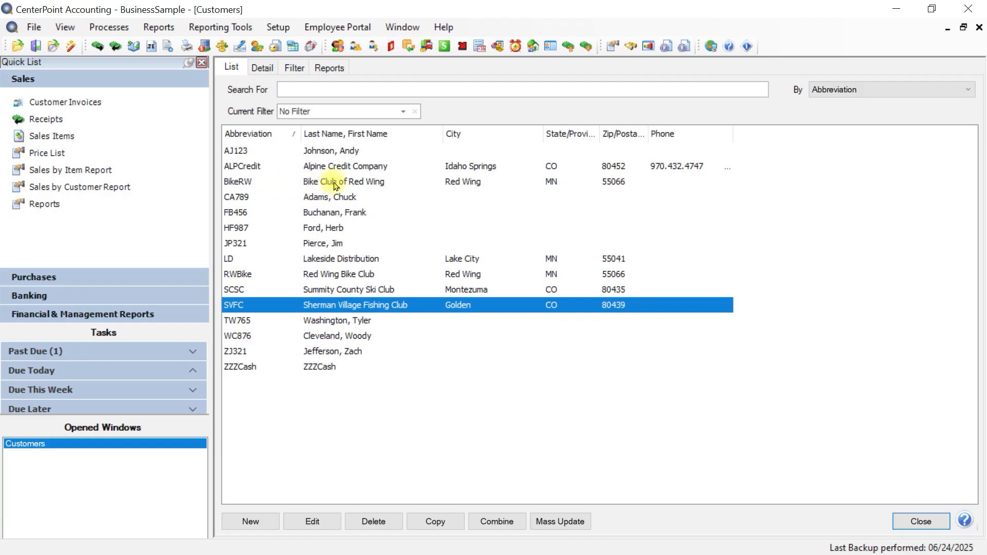
Combine the duplicate customer Bike Club of Red Wing into Red Wing Bike Club.
left_click(322, 277)
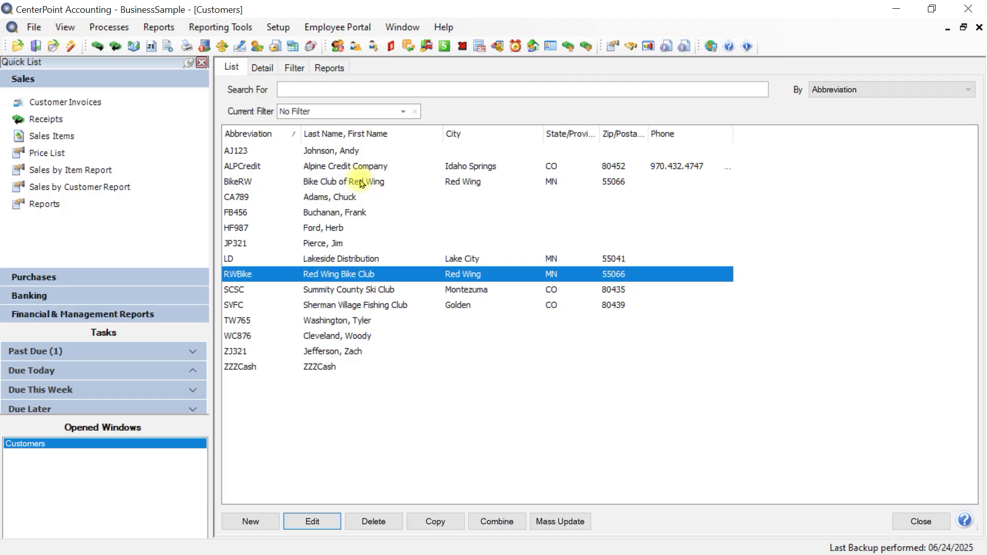
left_click(330, 185)
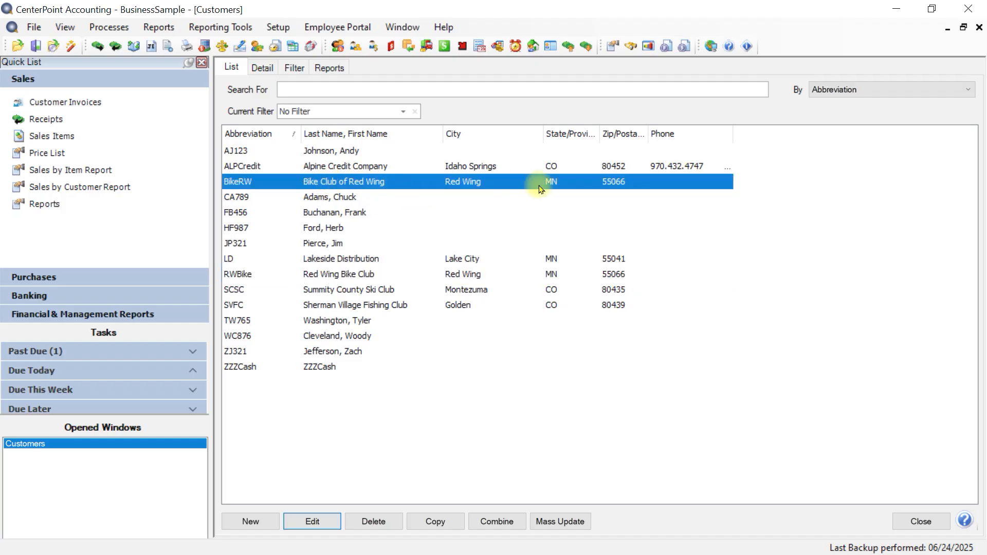
left_click(497, 525)
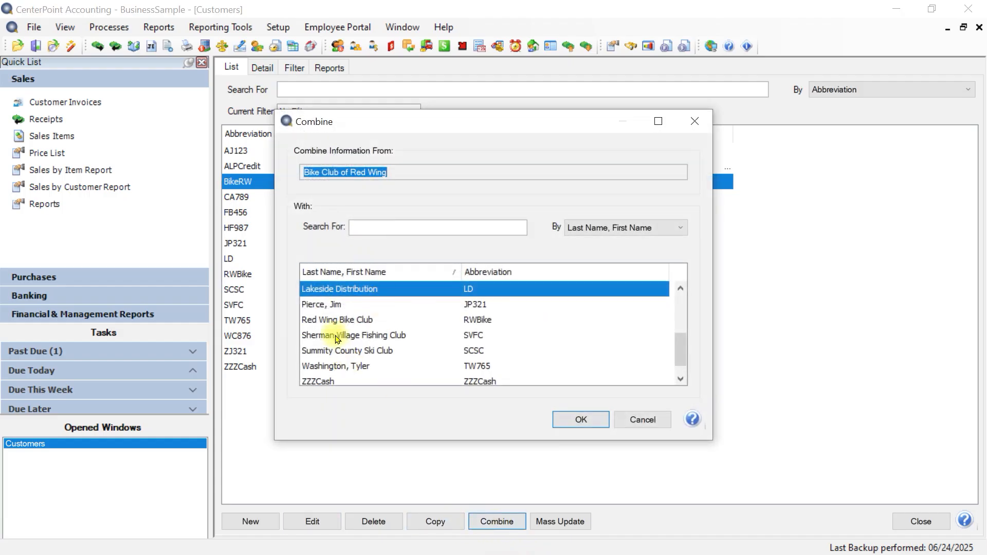
left_click(331, 319)
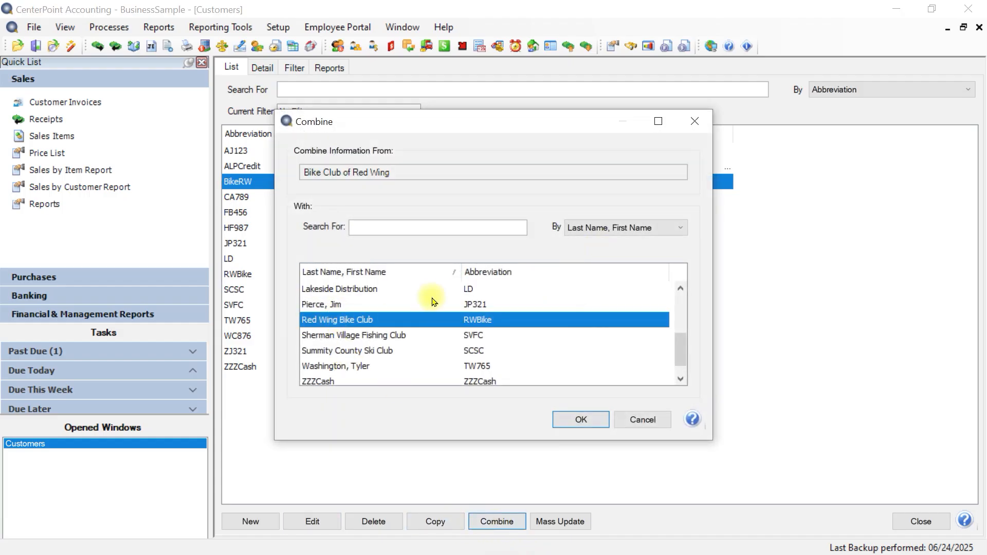
left_click(578, 425)
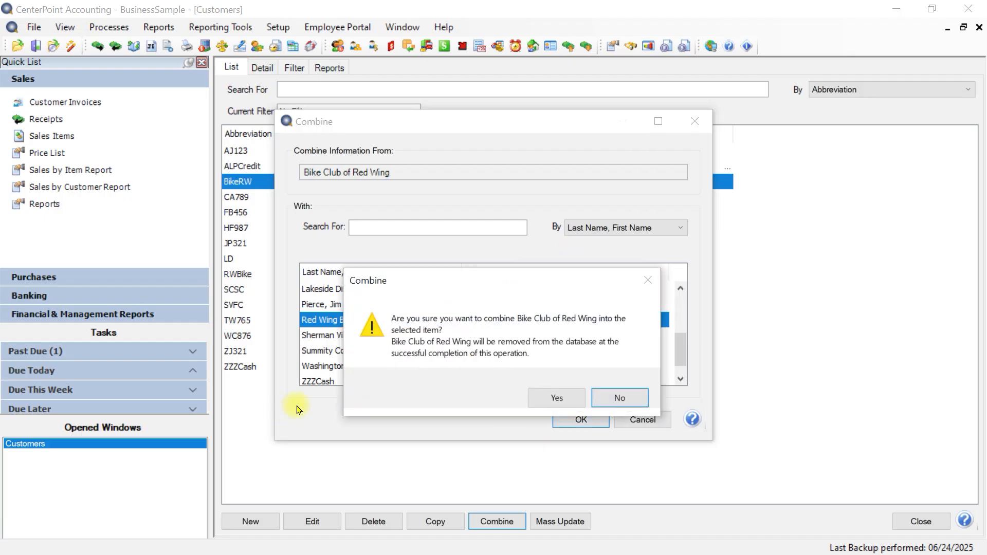
left_click(558, 402)
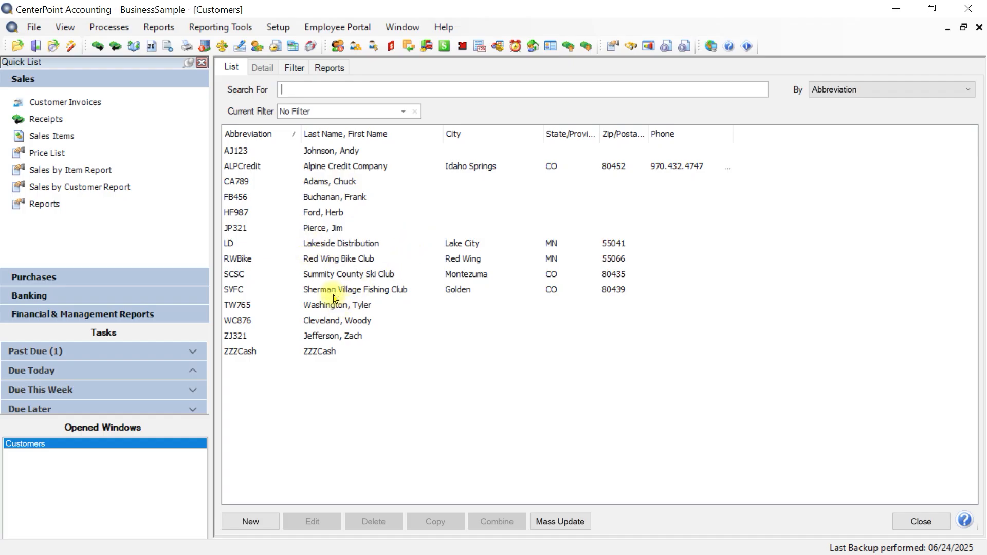
Open the Lakeside Distribution customer record, switch its name format to Individual, and set it back to Business.
left_click(327, 259)
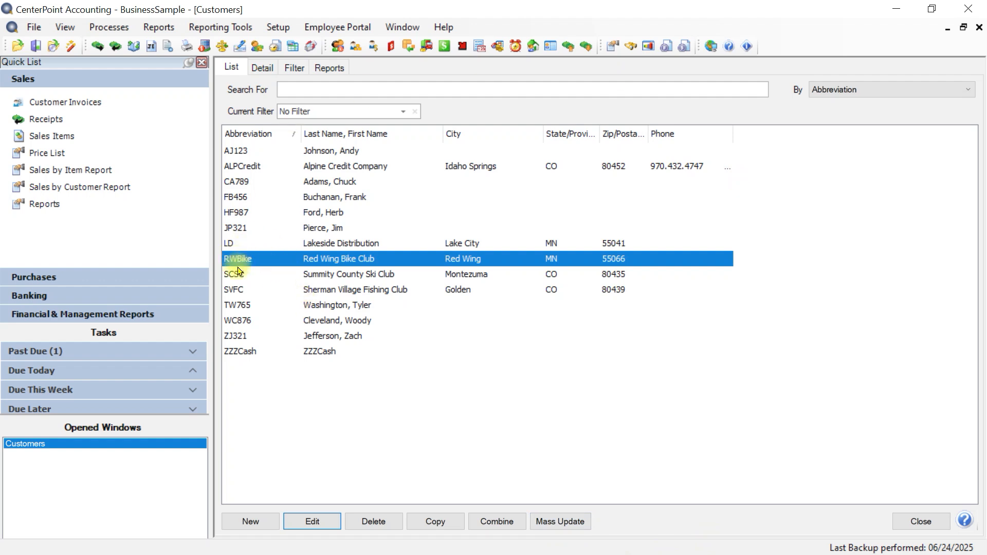
double_click(339, 243)
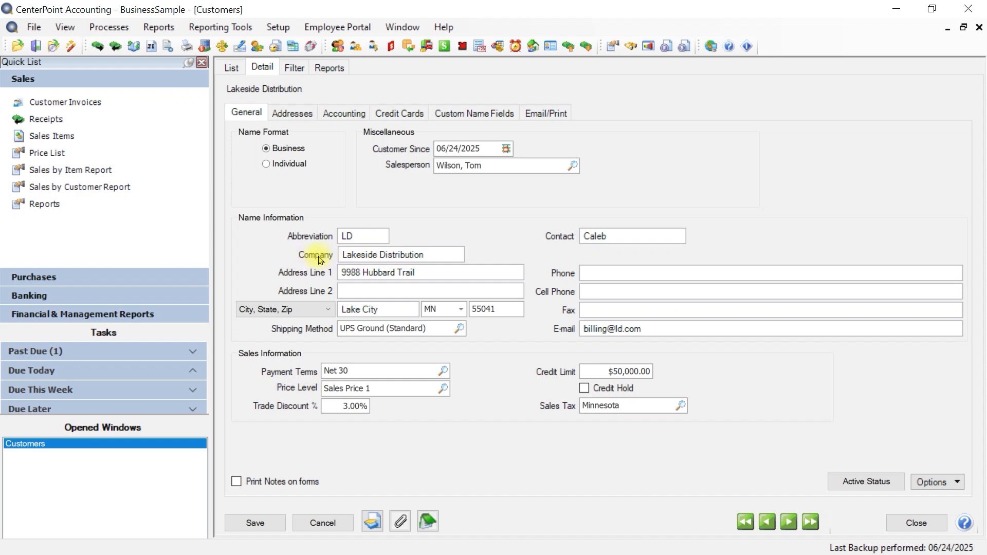
left_click(266, 164)
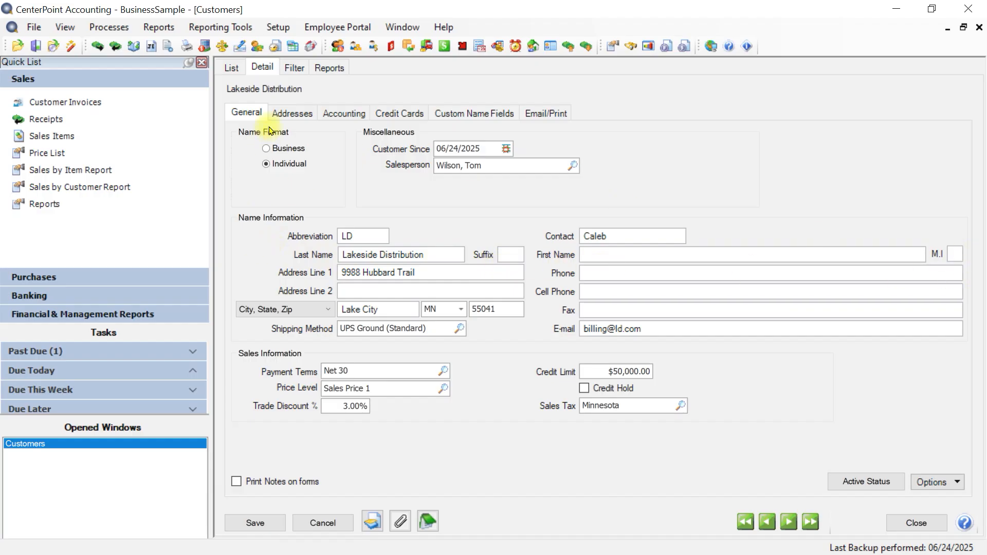
left_click(266, 148)
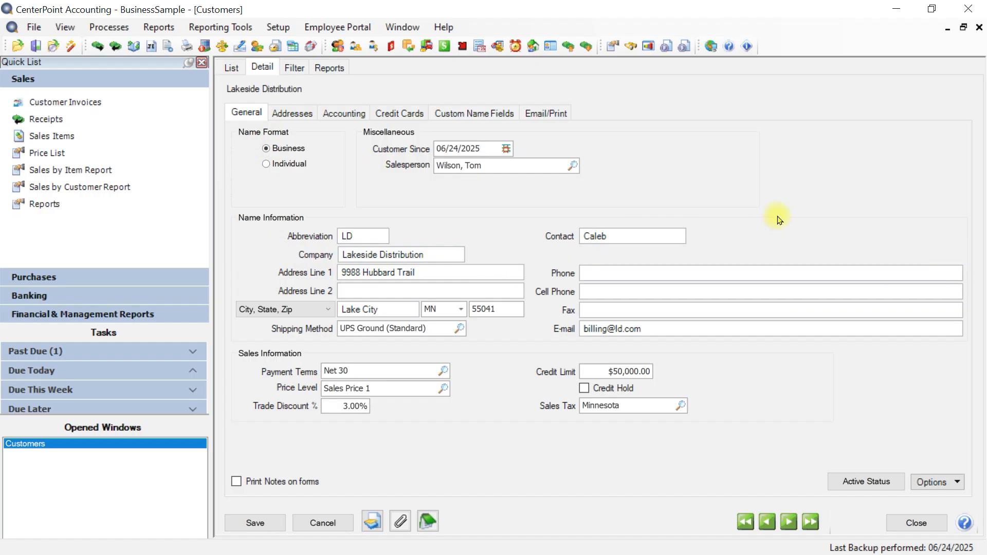
key("Tab")
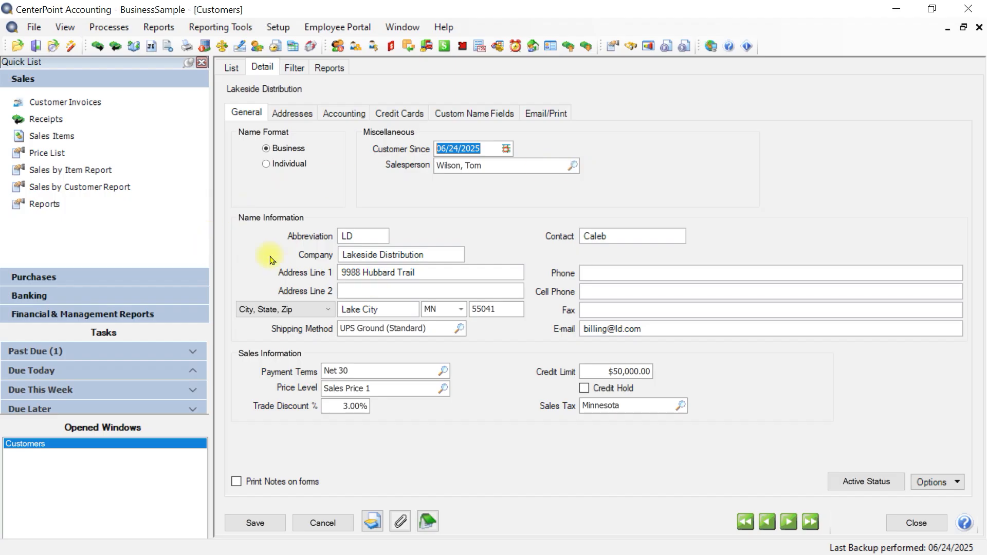
Check the duplicate-handling options for the Abbreviation field of the Lakeside Distribution customer.
key("Tab")
key("Tab")
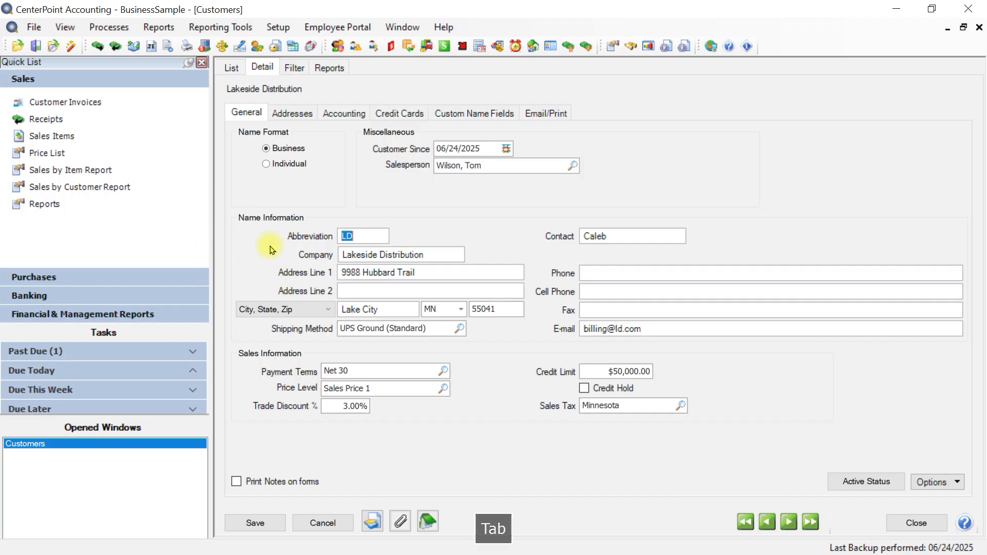
right_click(359, 238)
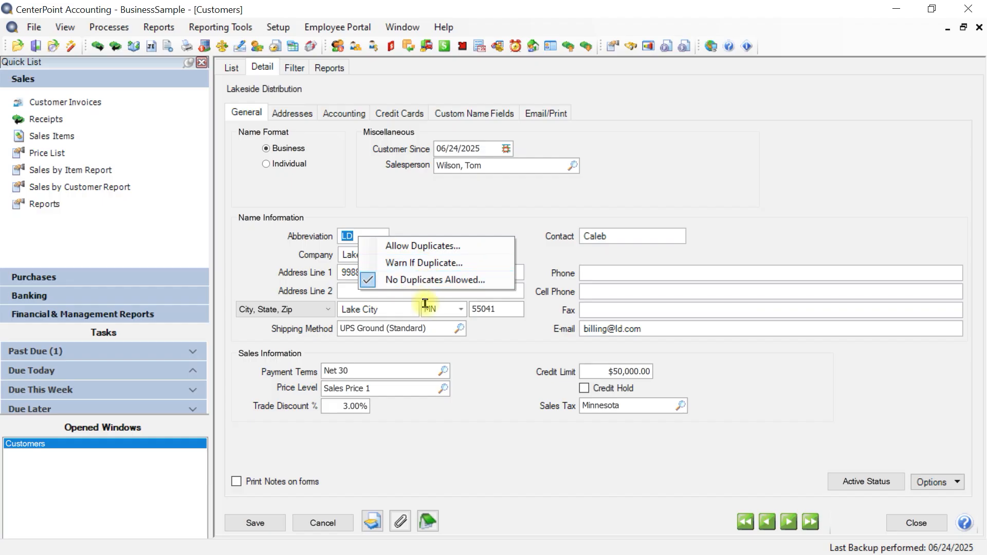
key("Tab")
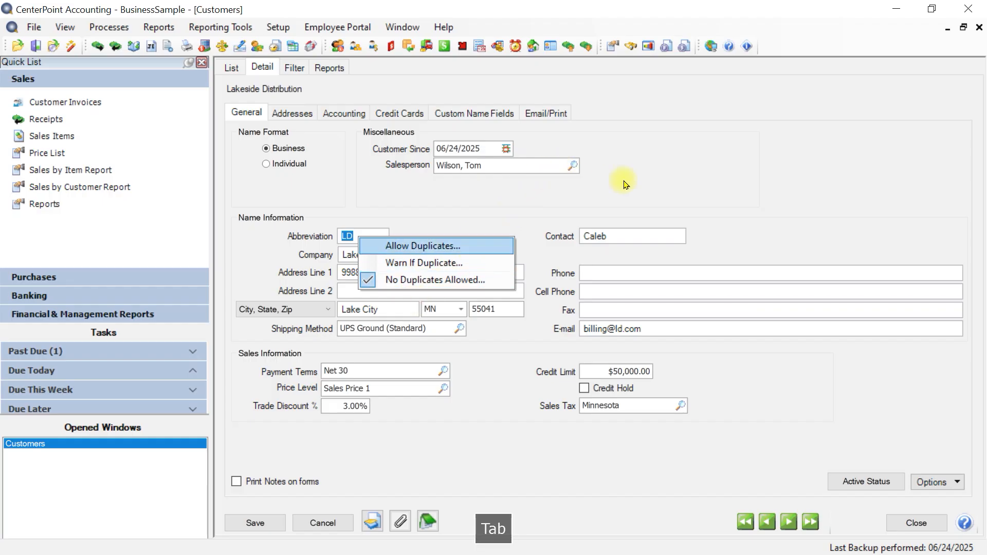
left_click(509, 206)
Review the contact, company, address and shipping method fields in the customer's name information.
key("Tab")
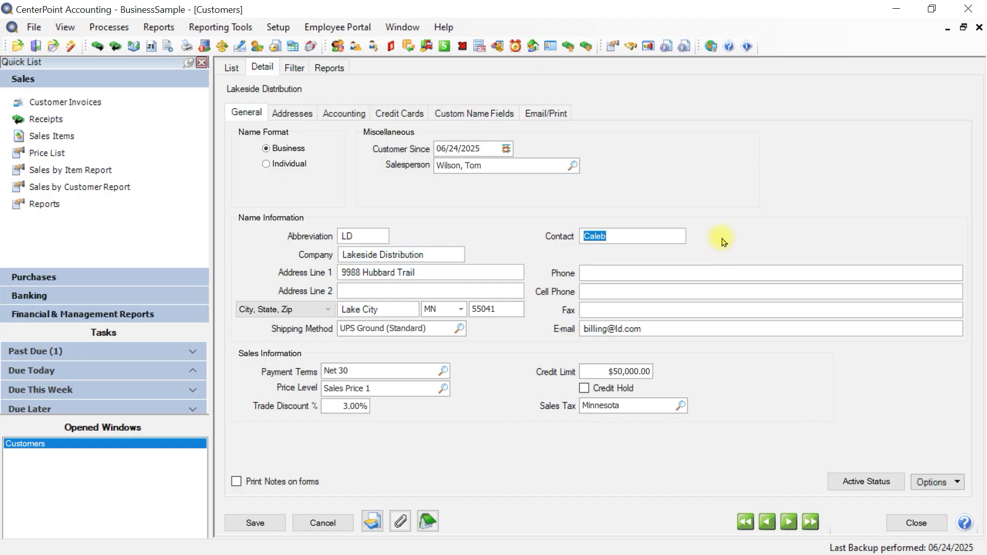
key("Tab")
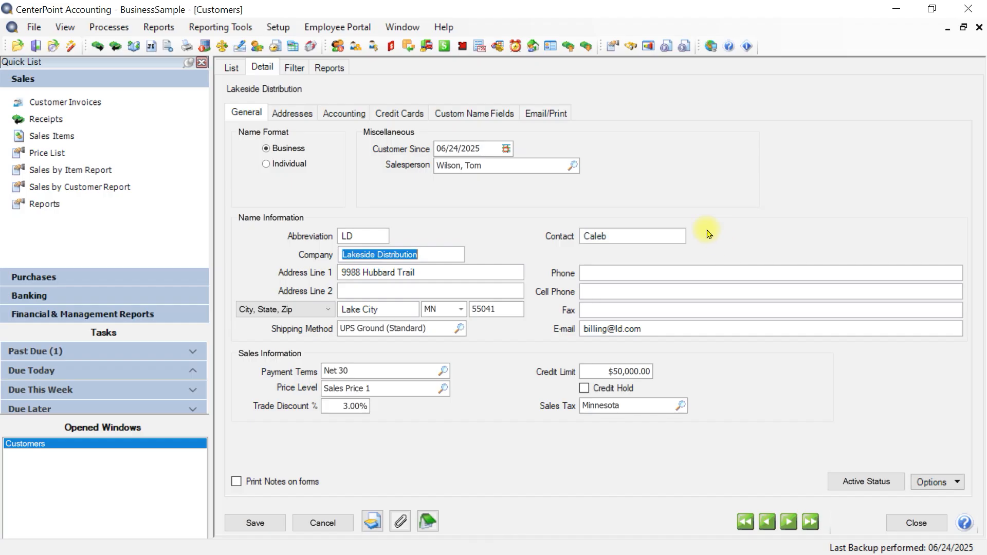
key("Tab")
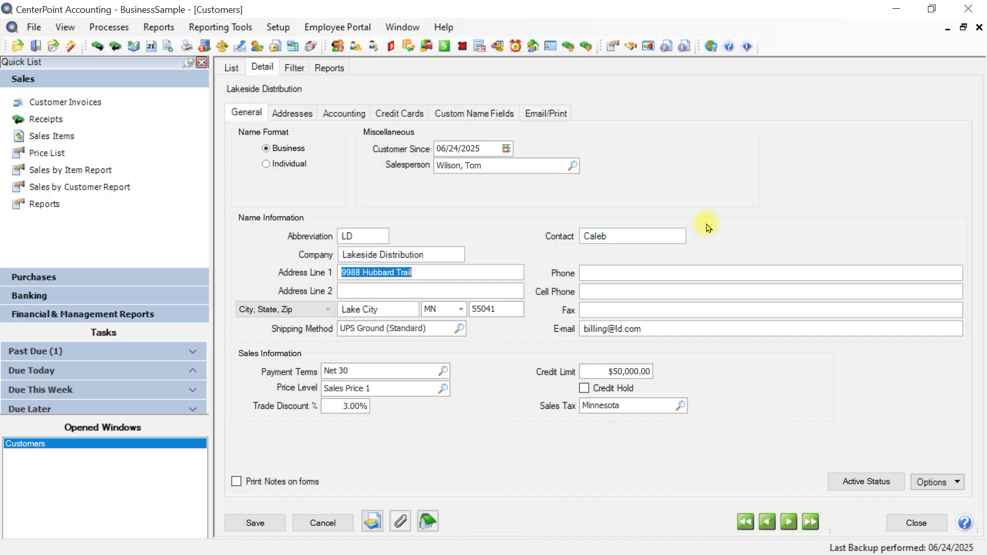
key("Tab")
key("Tab")
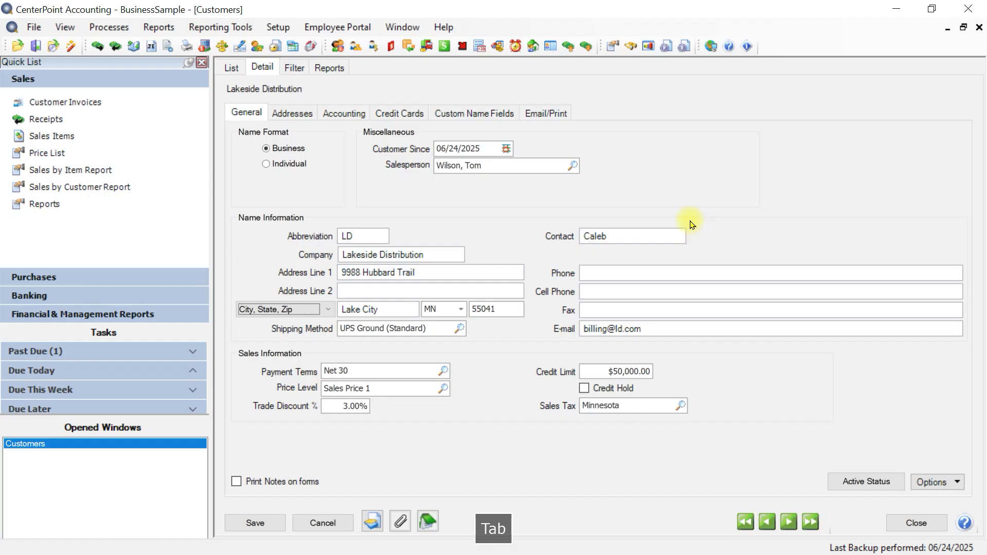
key("Tab")
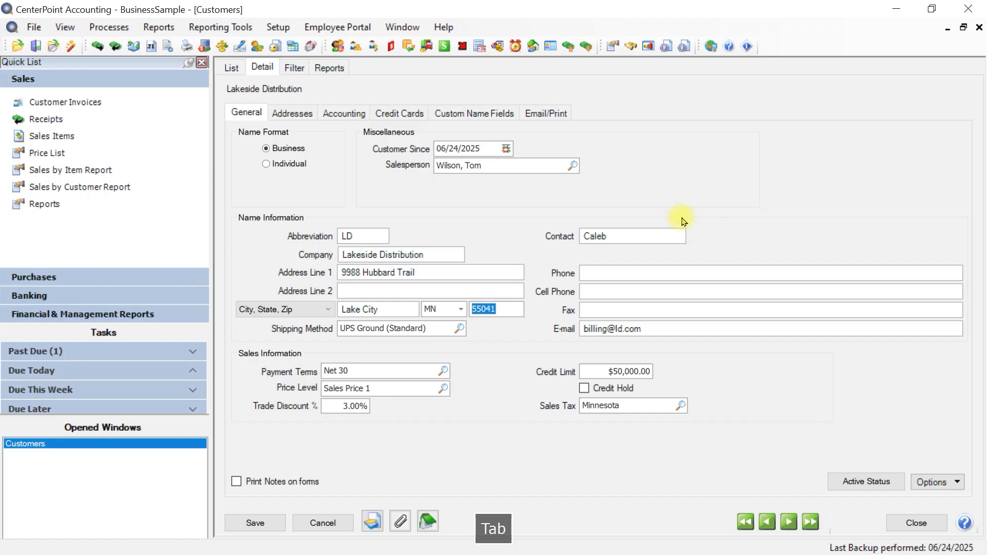
key("Tab")
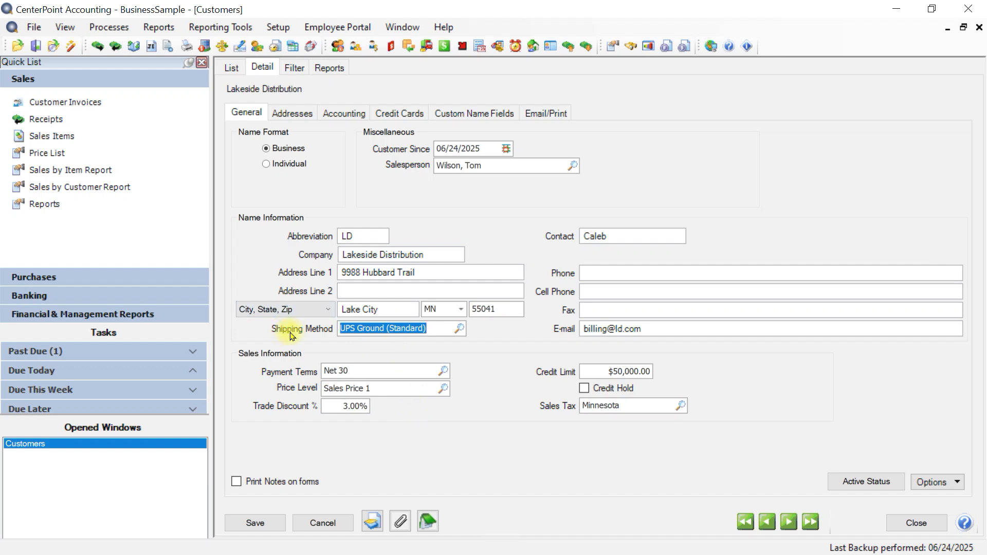
Look up the shipping methods, accept UPS Ground (Standard), and check the options for setting or clearing the field's default.
left_click(458, 329)
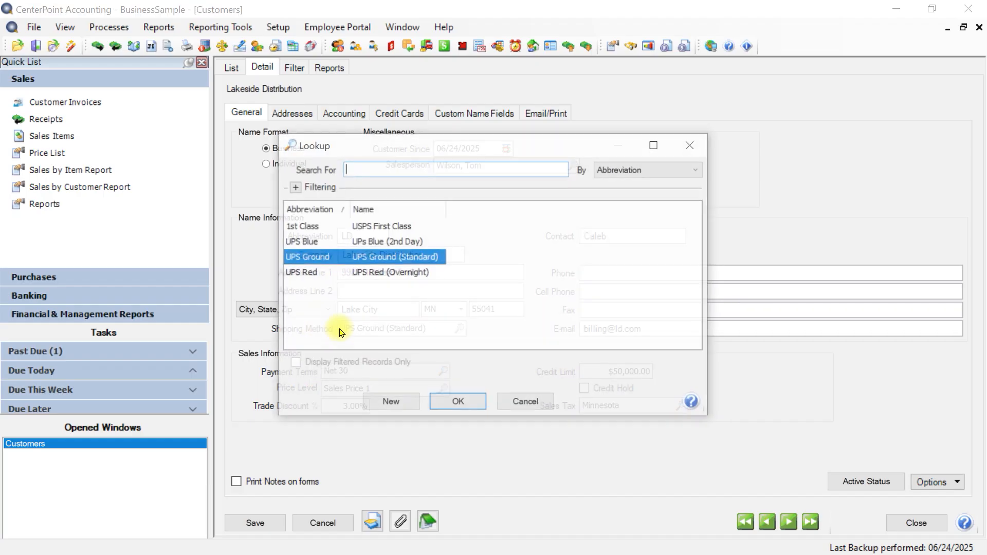
left_click(445, 404)
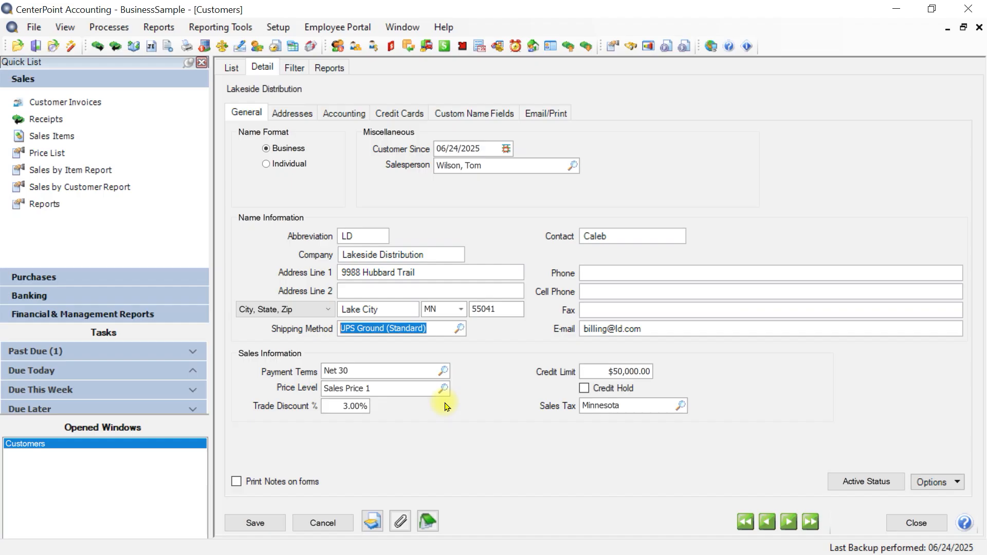
right_click(438, 333)
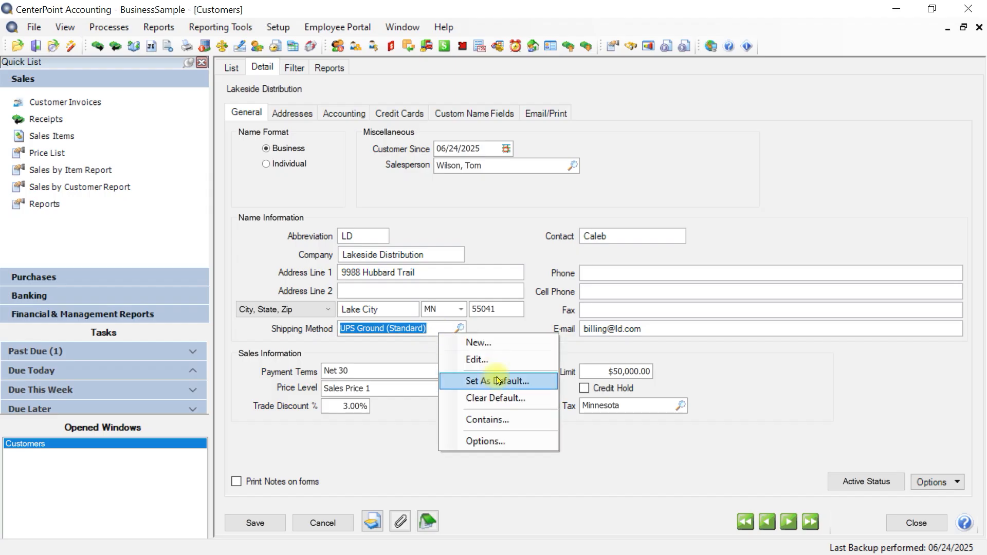
left_click(398, 330)
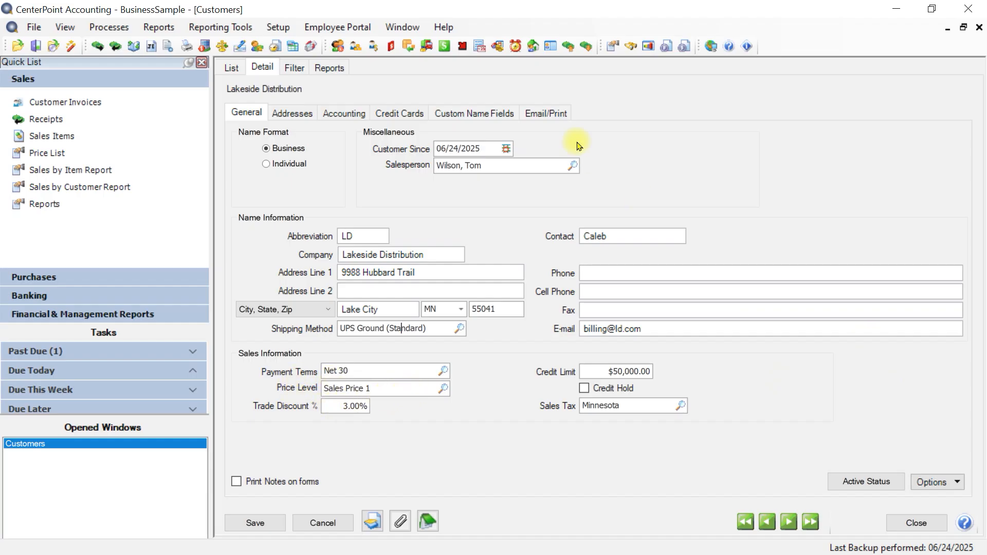
Review the customer's contact, phone, cell phone, fax and e-mail fields.
key("Tab")
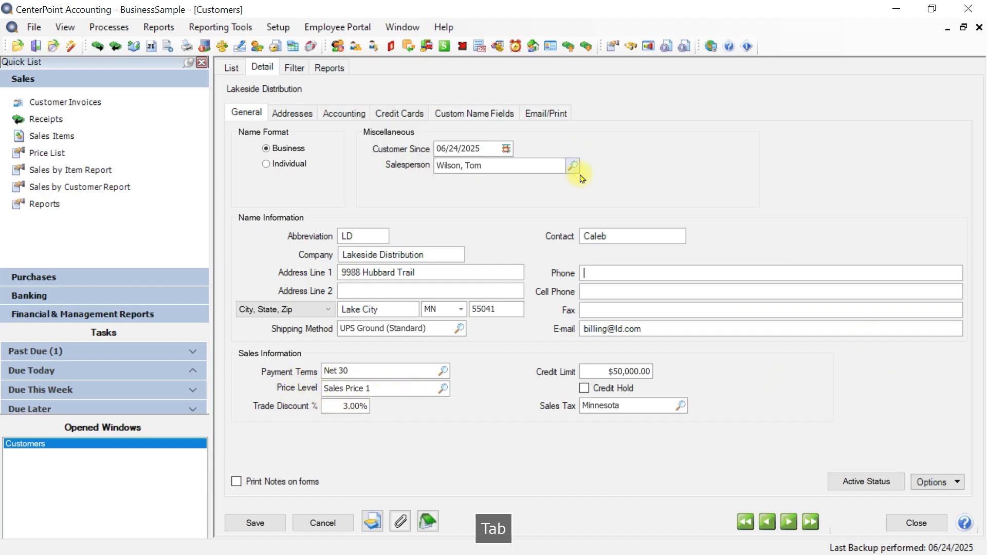
left_click(617, 240)
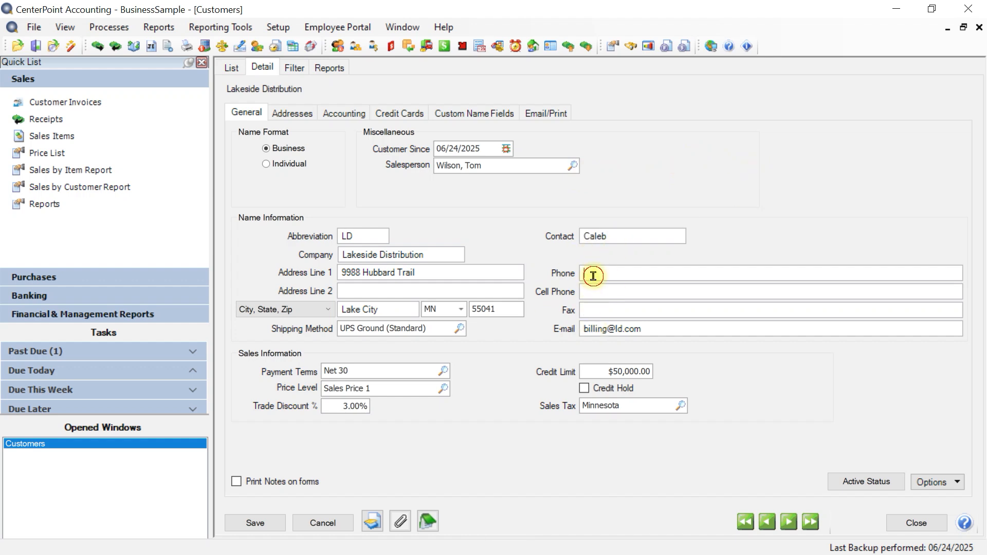
left_click(595, 297)
left_click(597, 310)
key("Tab")
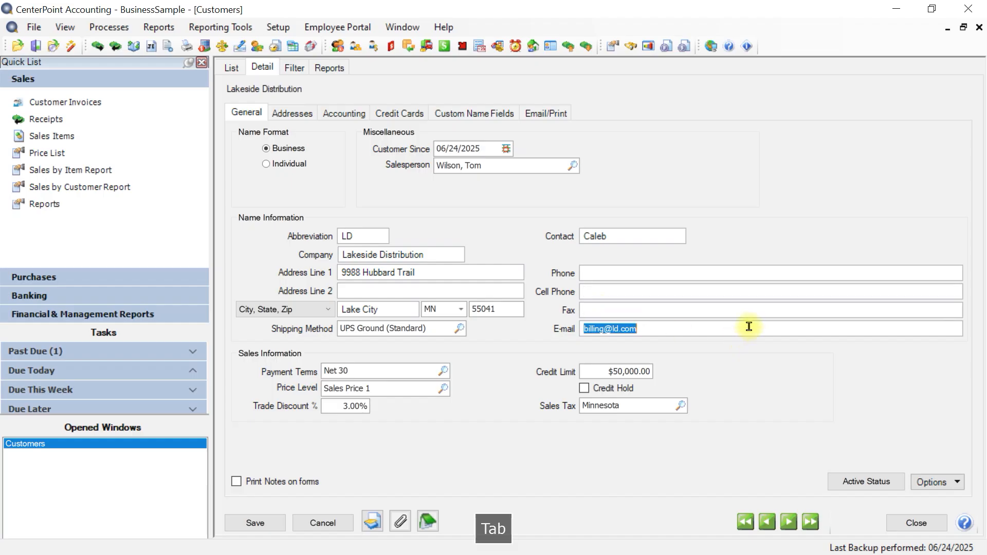
Review the customer's payment terms, price level, trade discount and credit limit fields.
key("Tab")
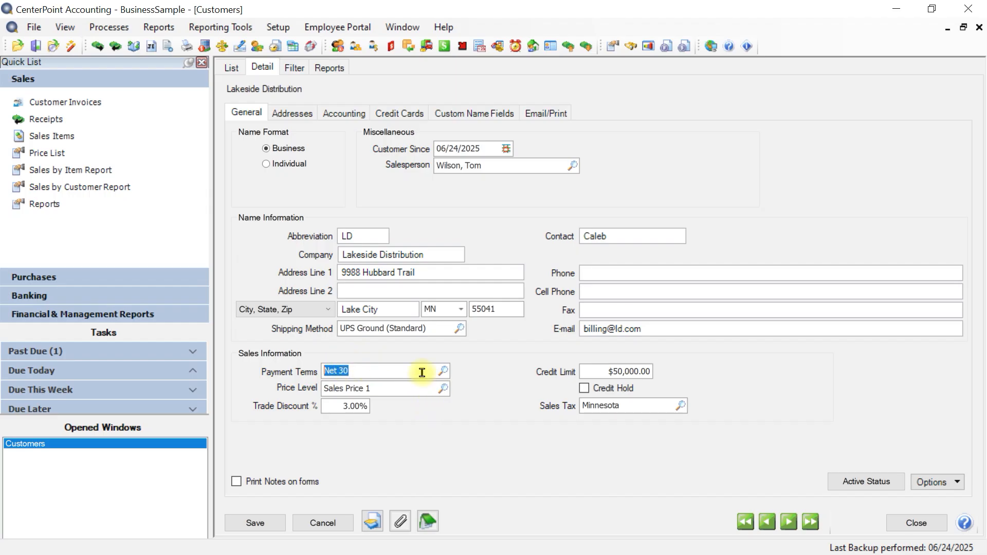
key("Tab")
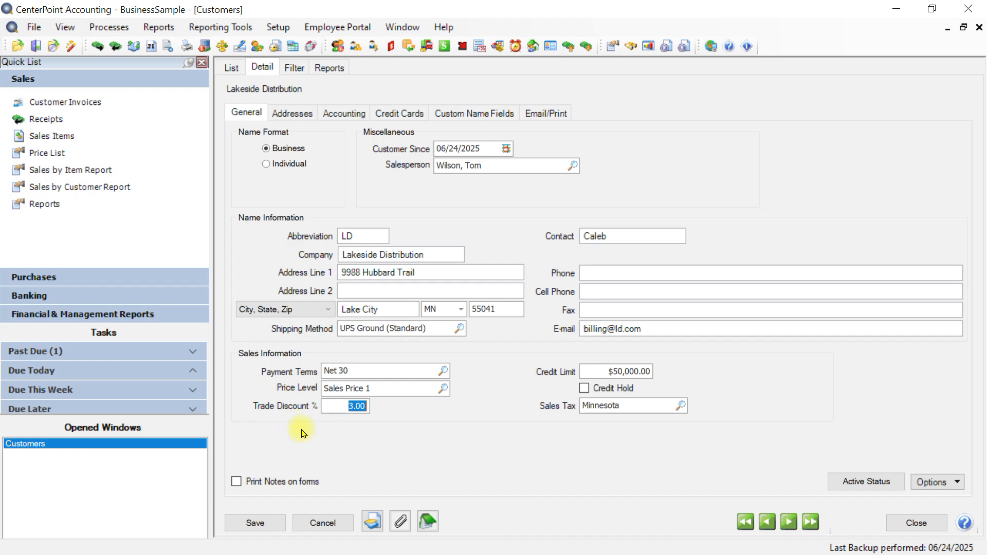
left_click(341, 406)
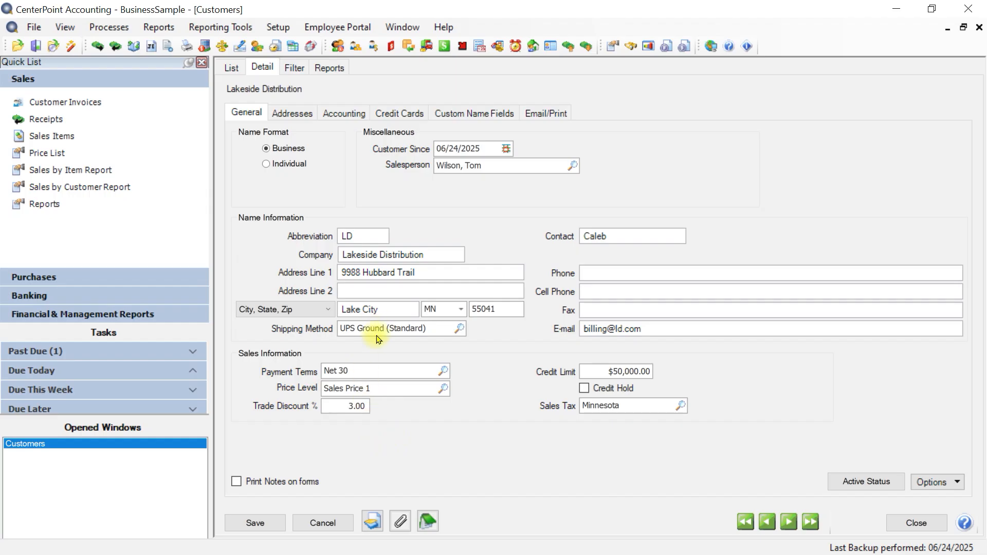
key("Tab")
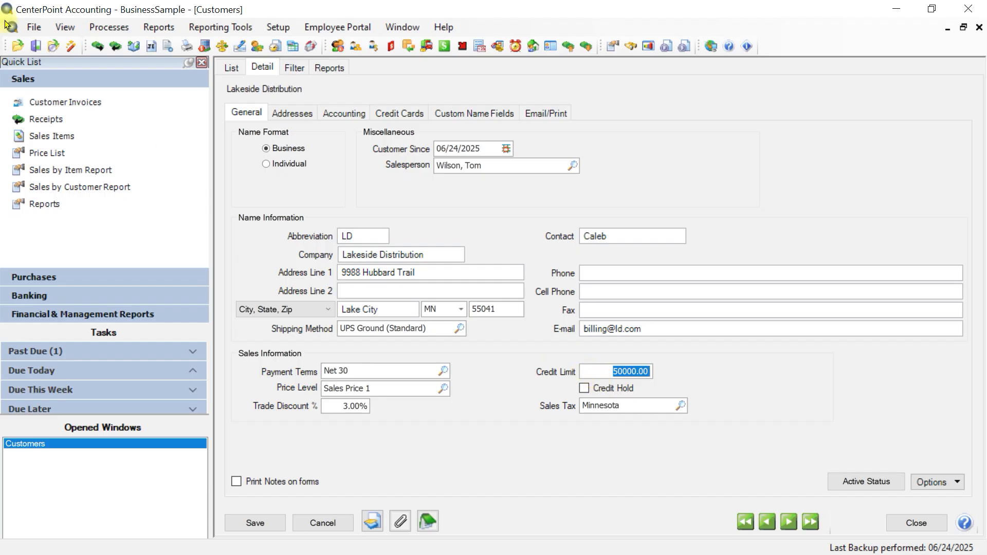
Open the database-level Credit Limits preferences for Customer Invoices and save them.
left_click(34, 27)
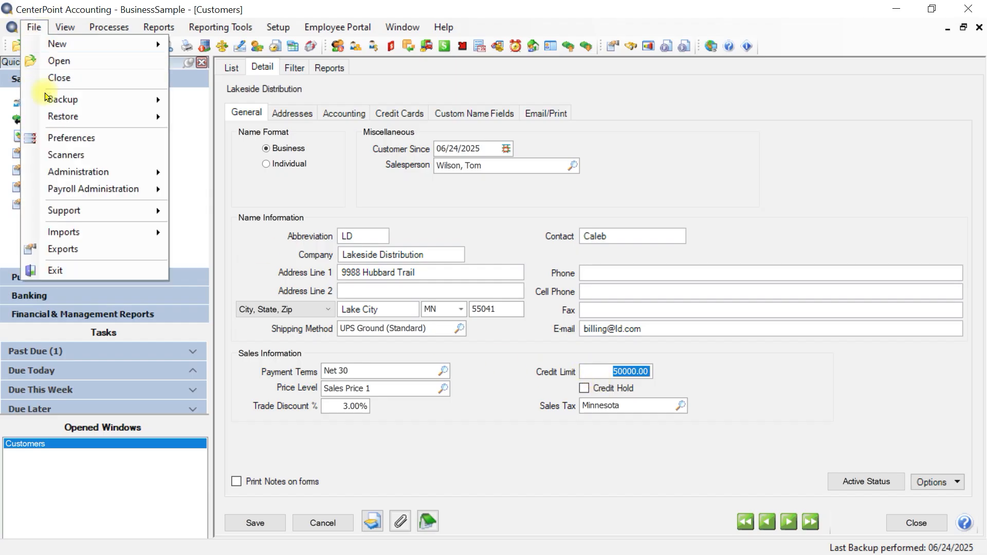
left_click(60, 138)
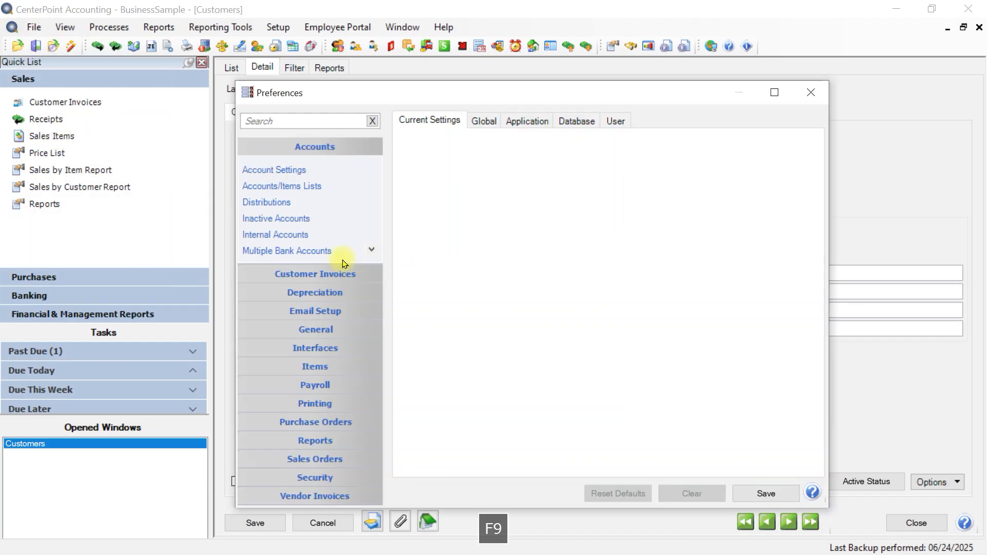
left_click(339, 273)
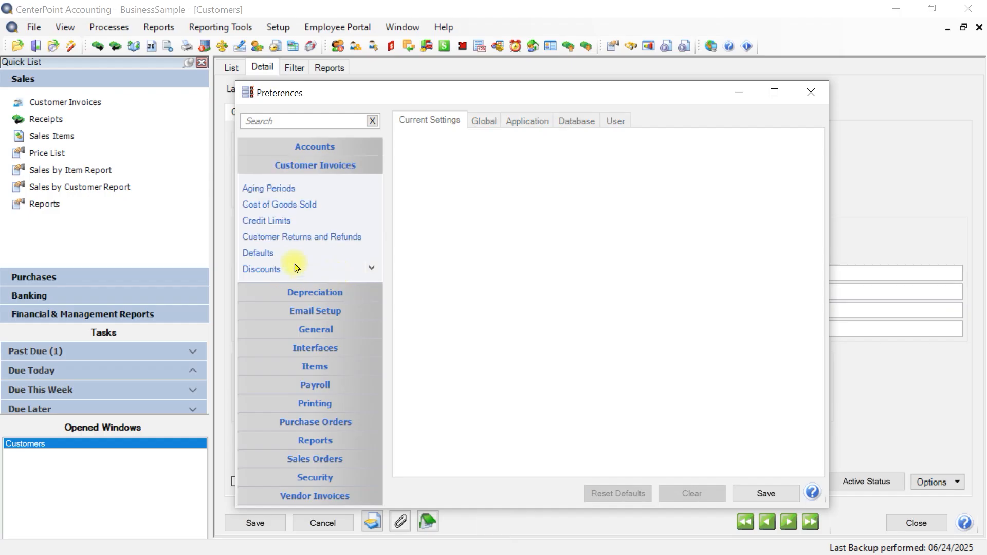
left_click(262, 226)
left_click(250, 223)
left_click(586, 123)
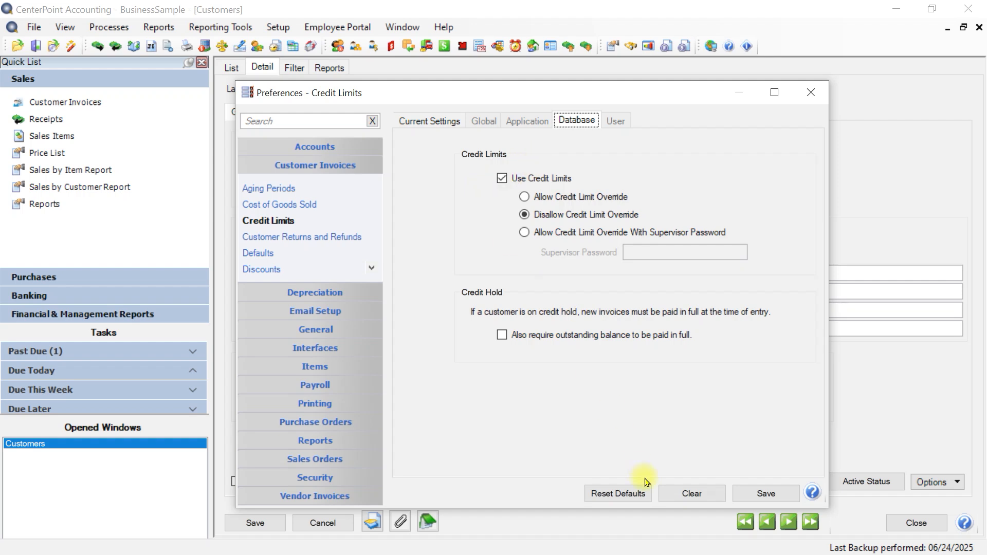
left_click(765, 493)
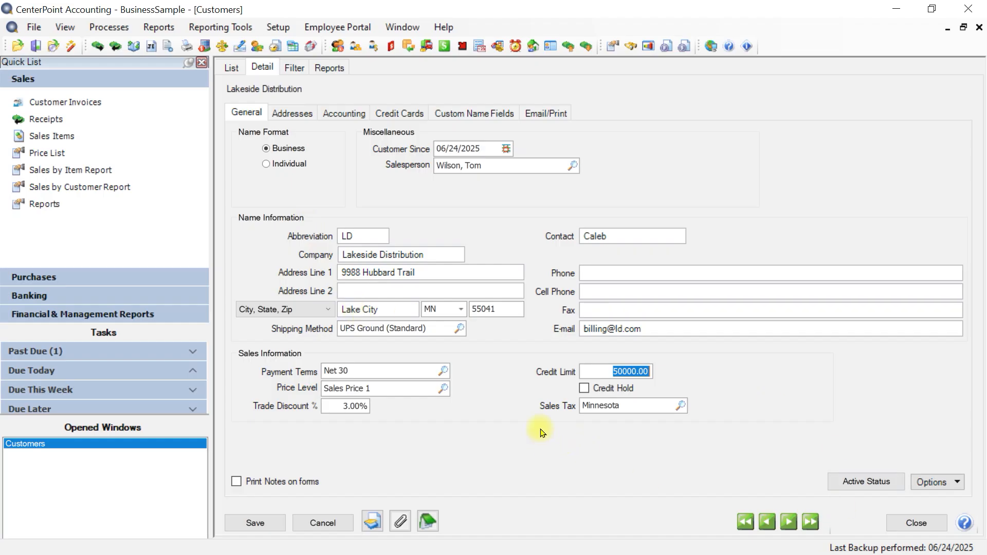
View the active company status of Lakeside Distribution and cancel out of it.
left_click(868, 486)
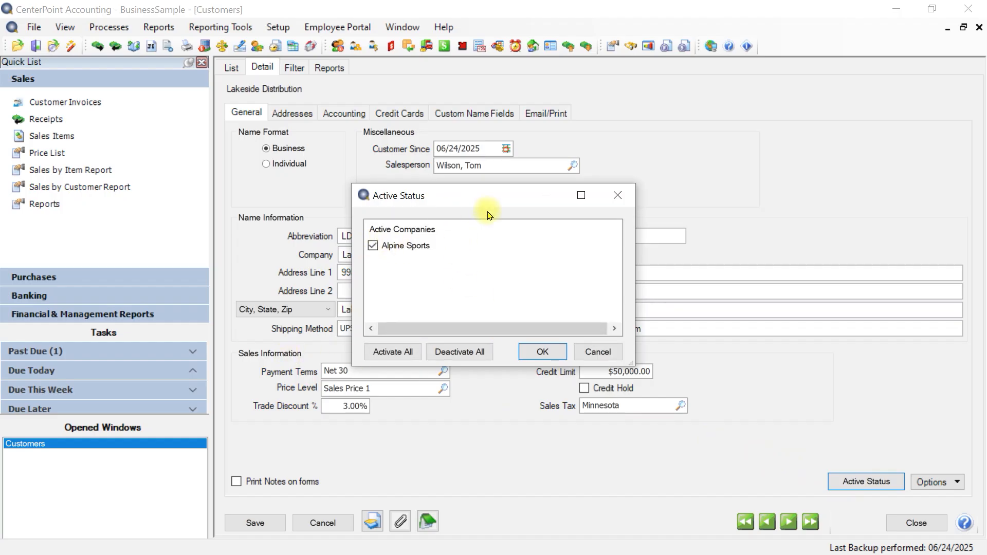
left_click(597, 352)
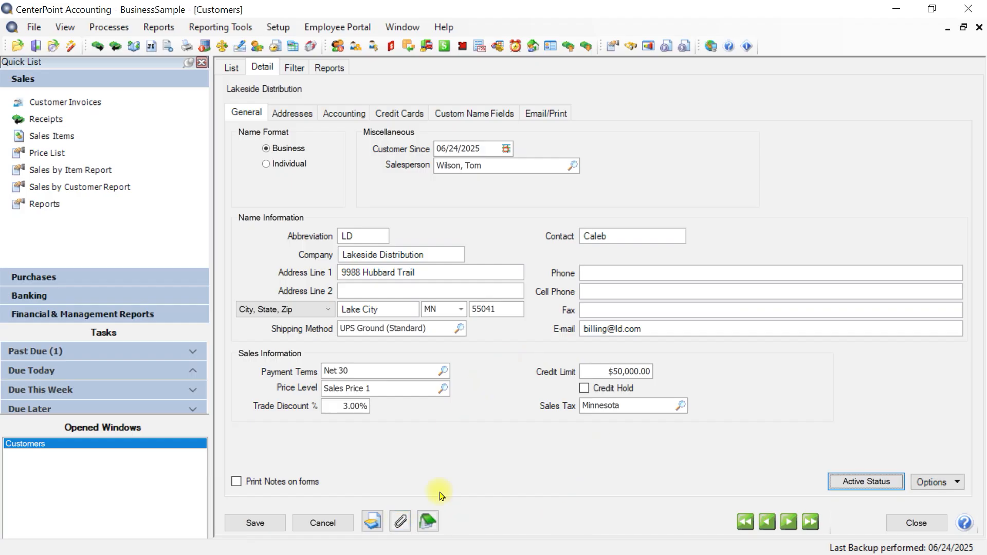
Add the note "This is a not" with a date and time stamp to the customer, and enable printing notes on forms.
left_click(433, 529)
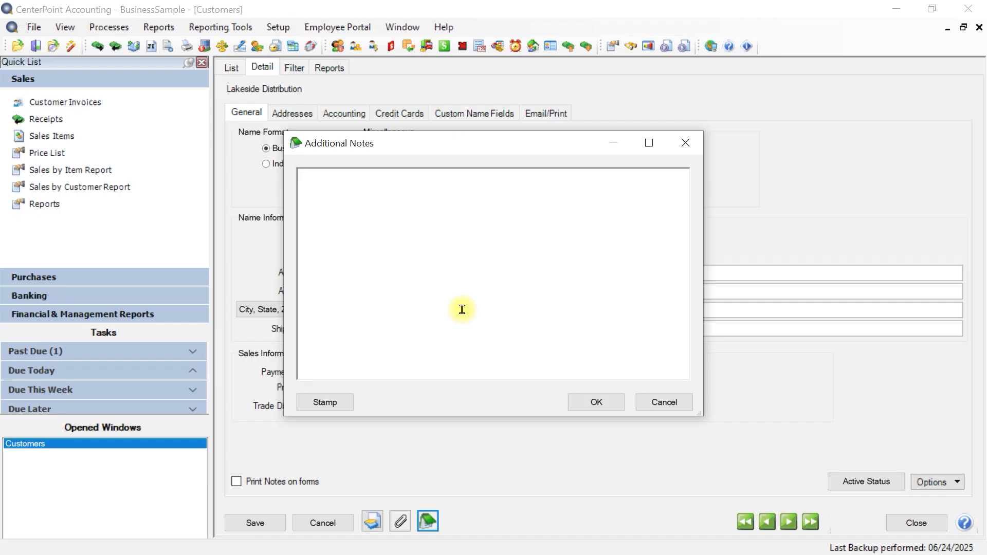
type("Th")
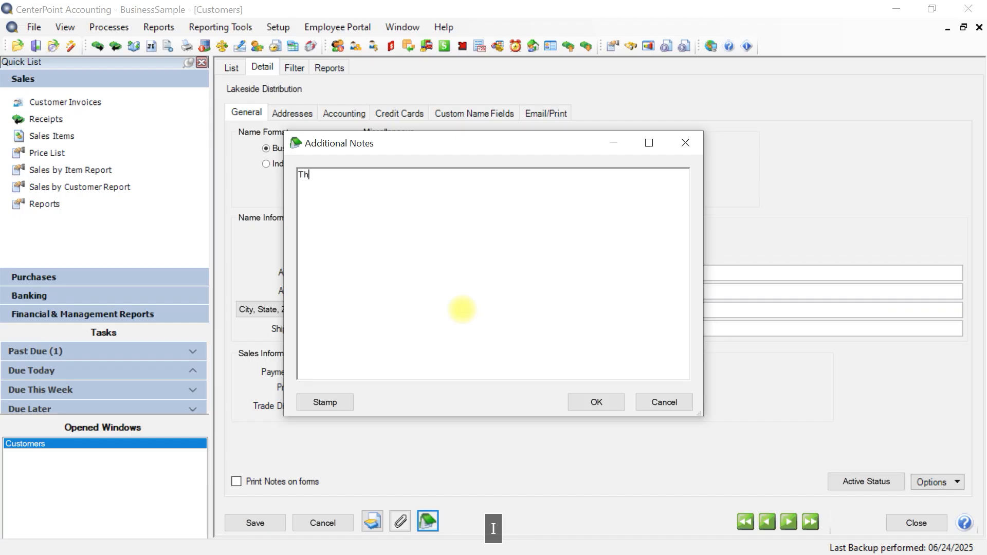
type("is is a not")
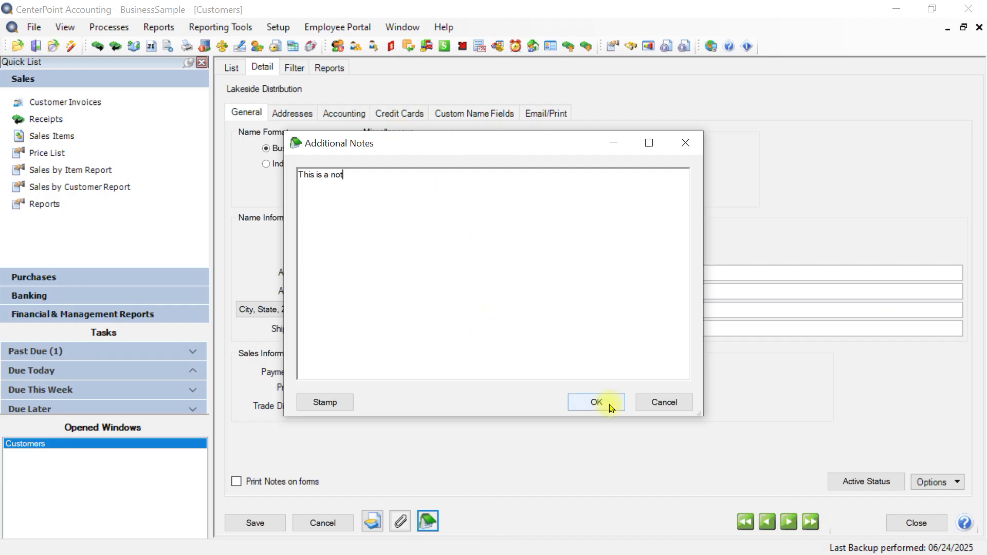
key("Return")
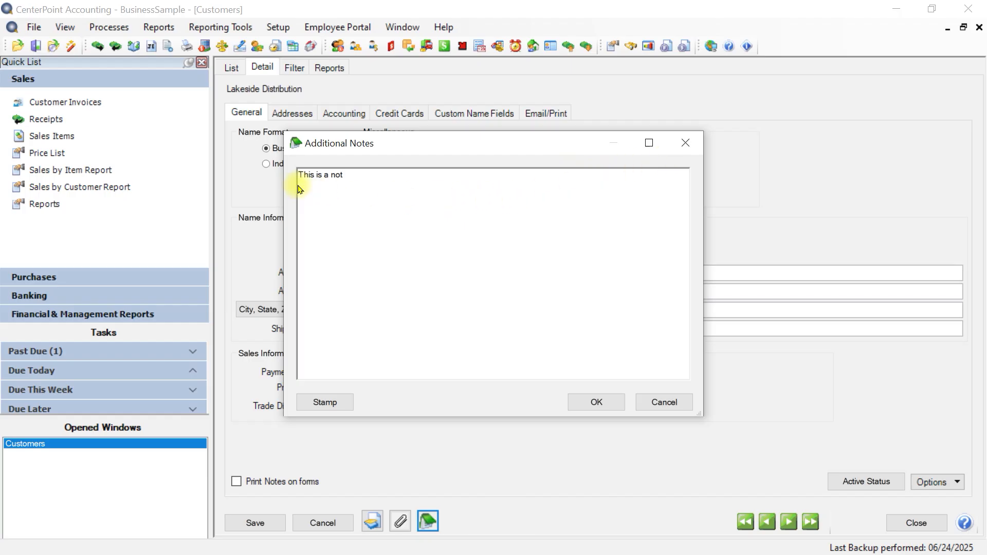
left_click(324, 402)
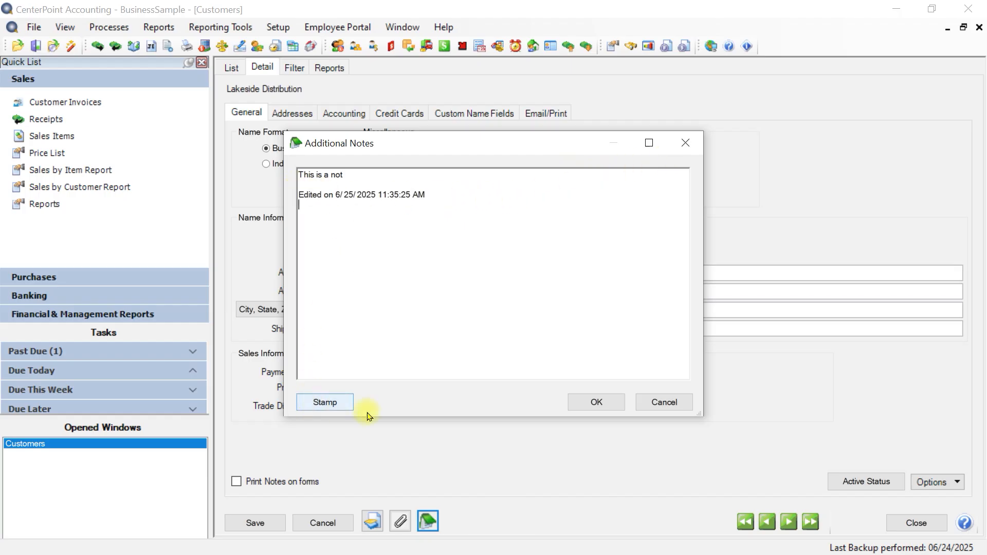
left_click(601, 401)
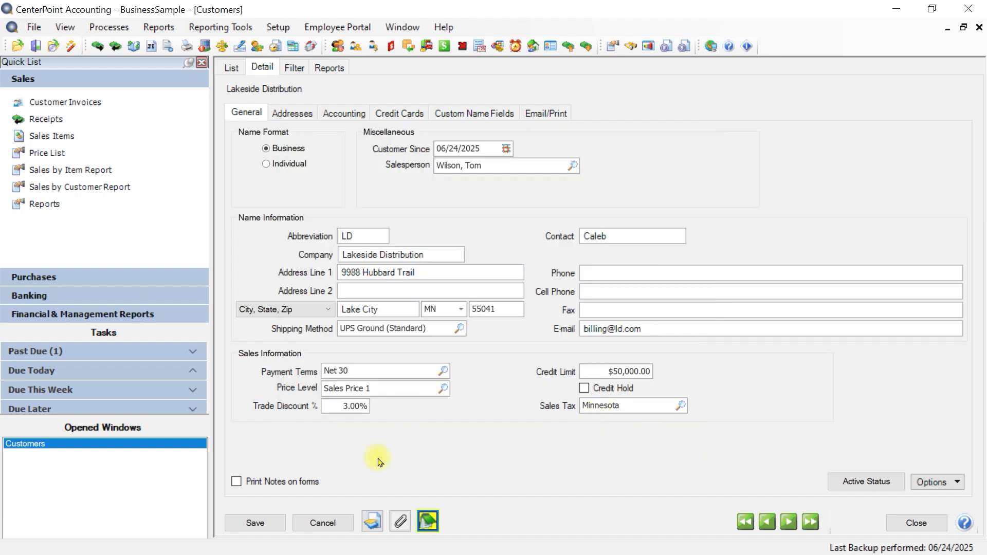
left_click(236, 482)
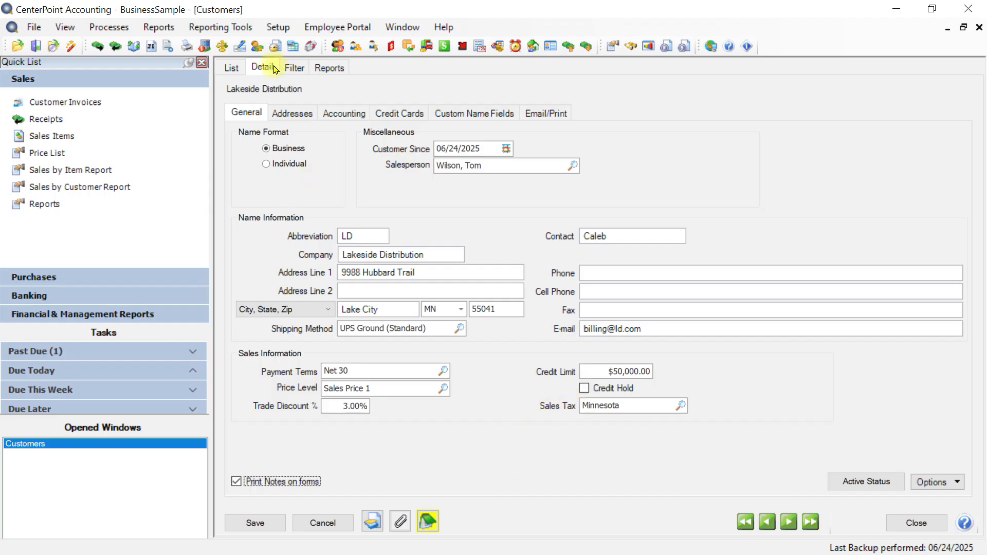
Add a new address to Lakeside Distribution with the location type Shipping Address.
left_click(282, 114)
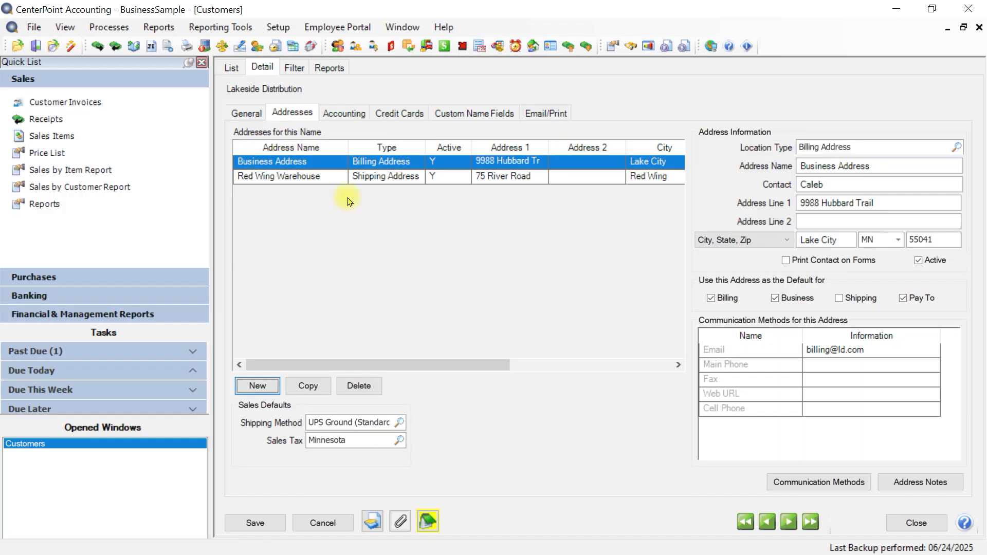
left_click(255, 391)
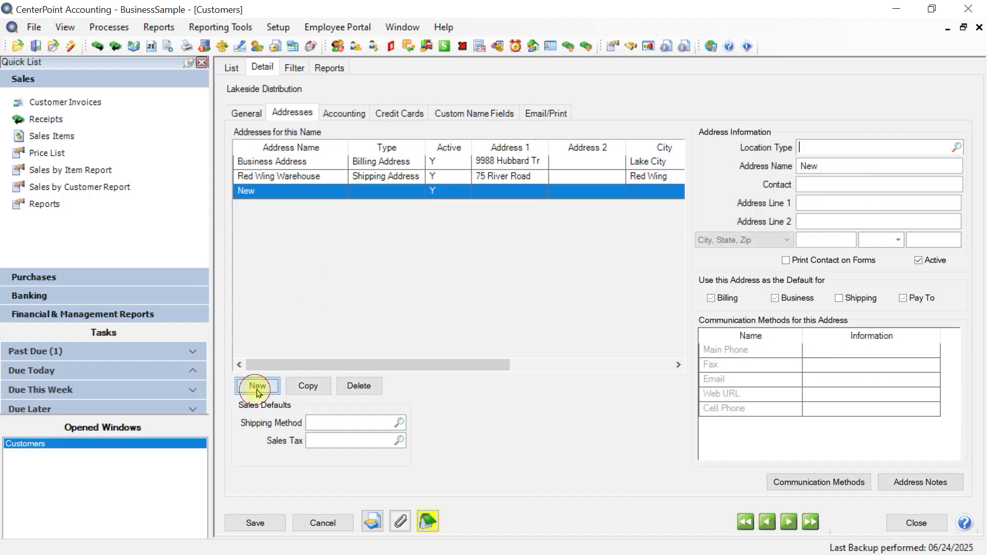
left_click(957, 149)
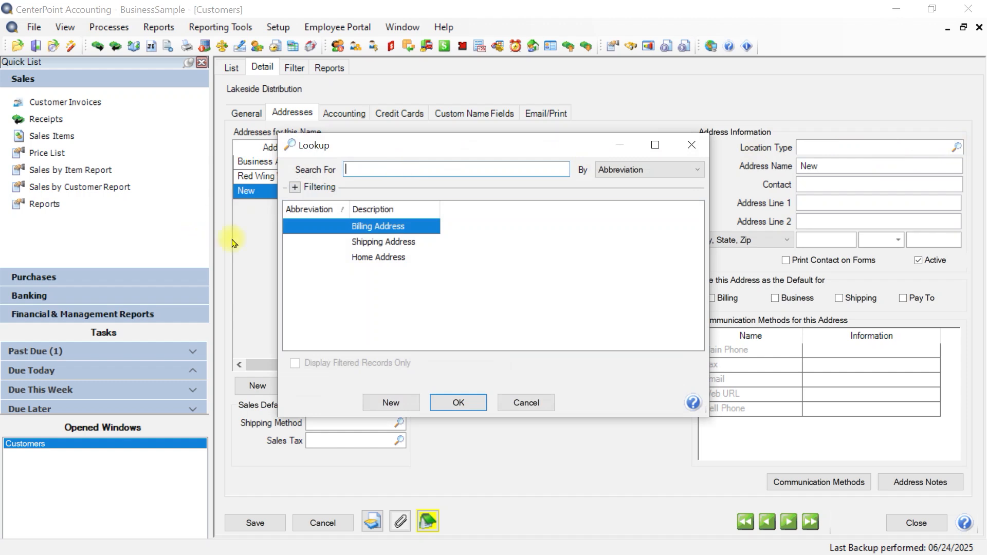
left_click(361, 242)
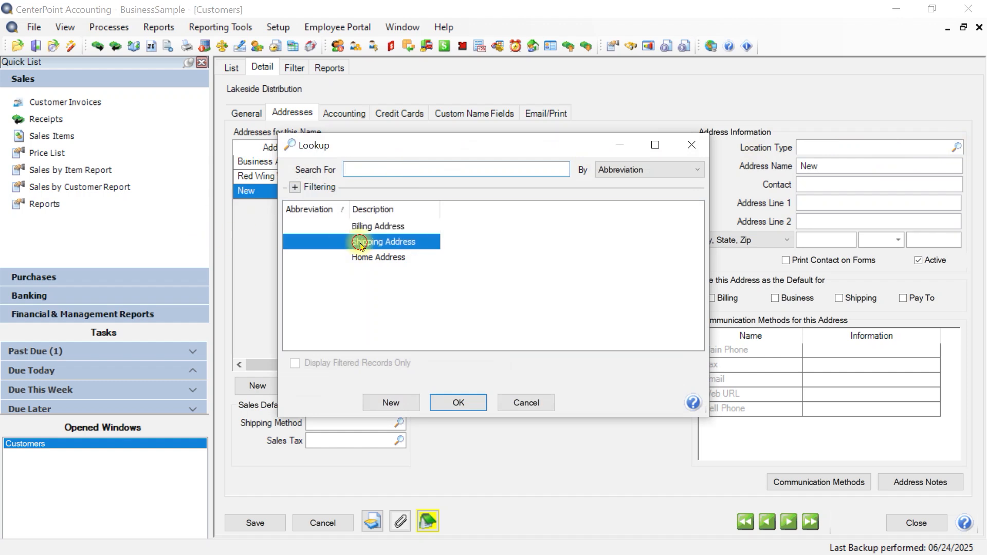
left_click(462, 403)
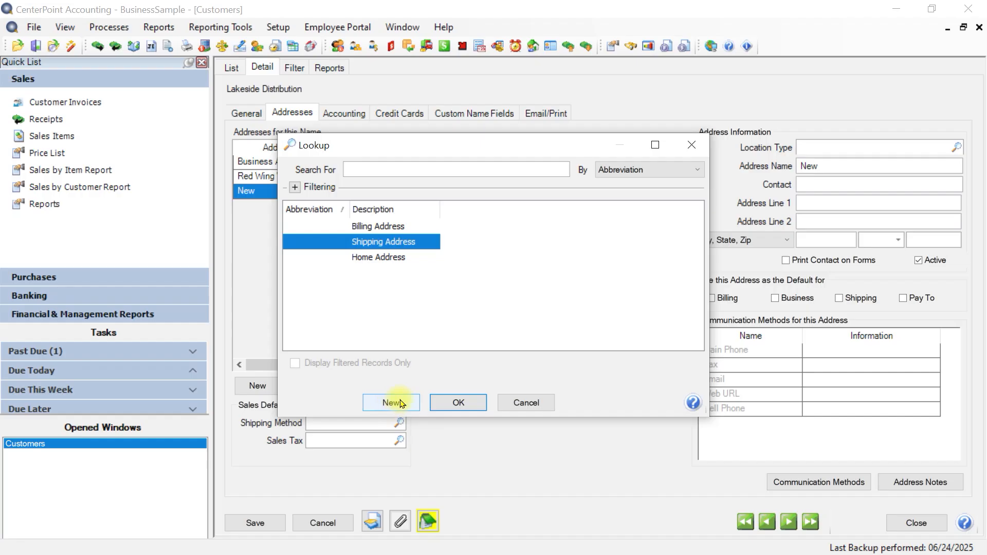
left_click(452, 402)
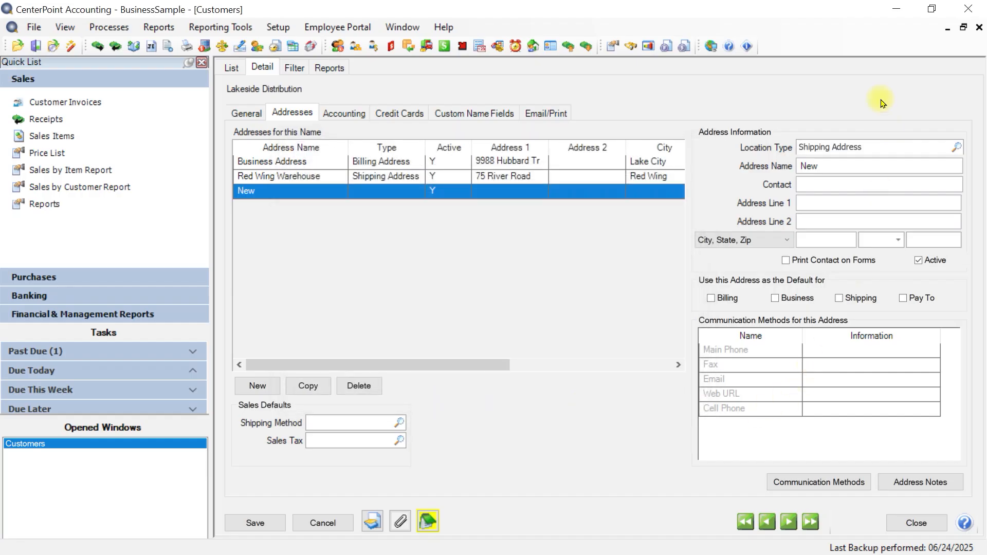
Name the new shipping address Lake City Warehouse.
left_click(850, 166)
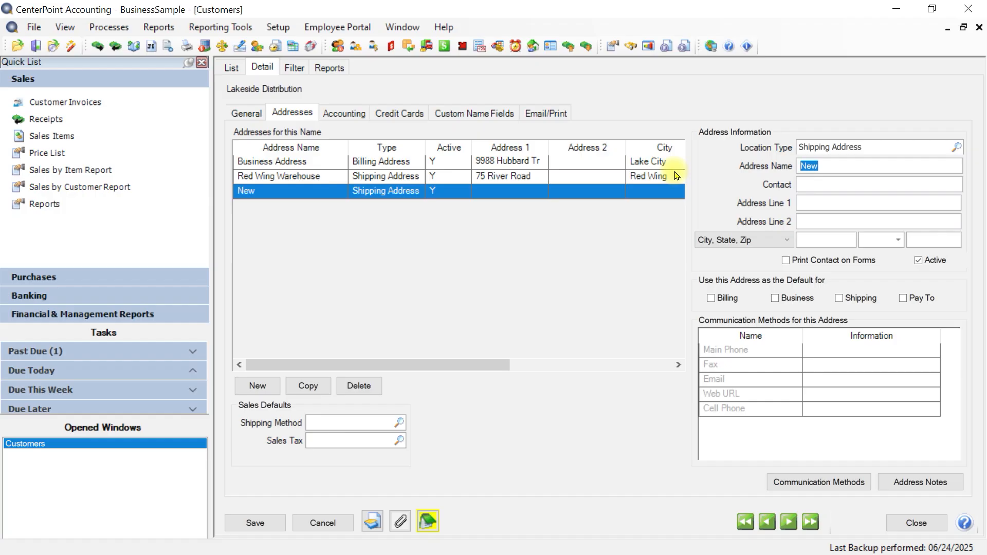
type("Lake")
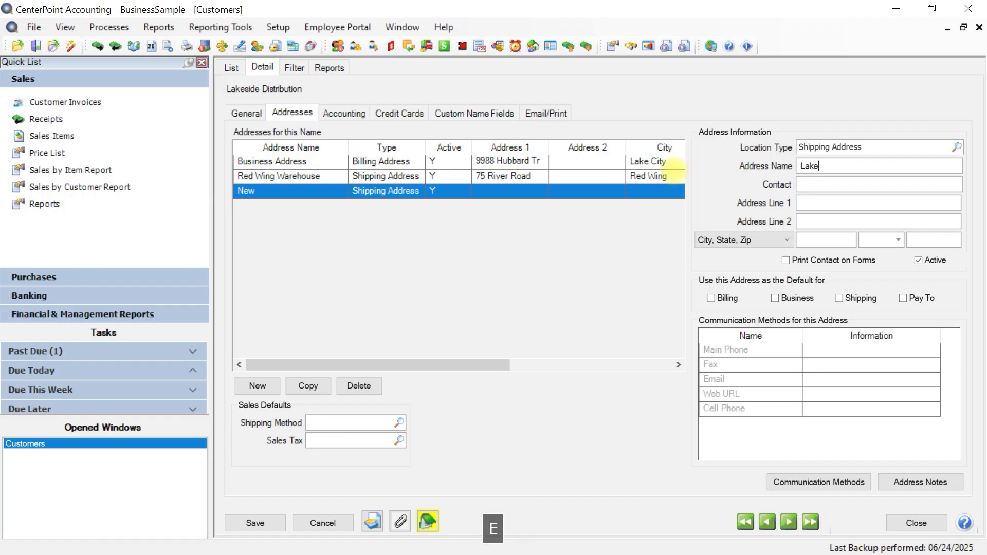
type(" City Warehouse")
key("Tab")
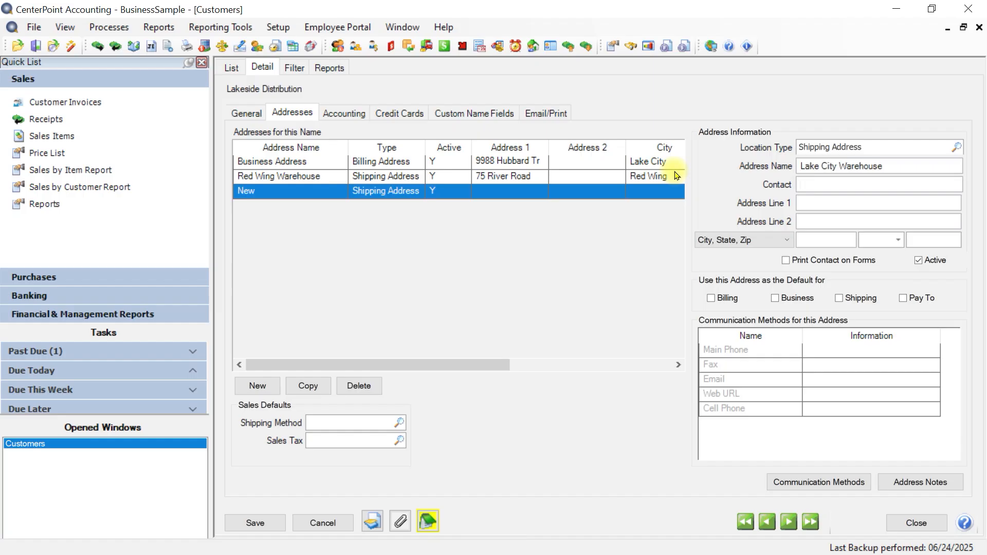
Enter the warehouse's street address and ZIP code, leaving the contact empty.
key("Tab")
type("41")
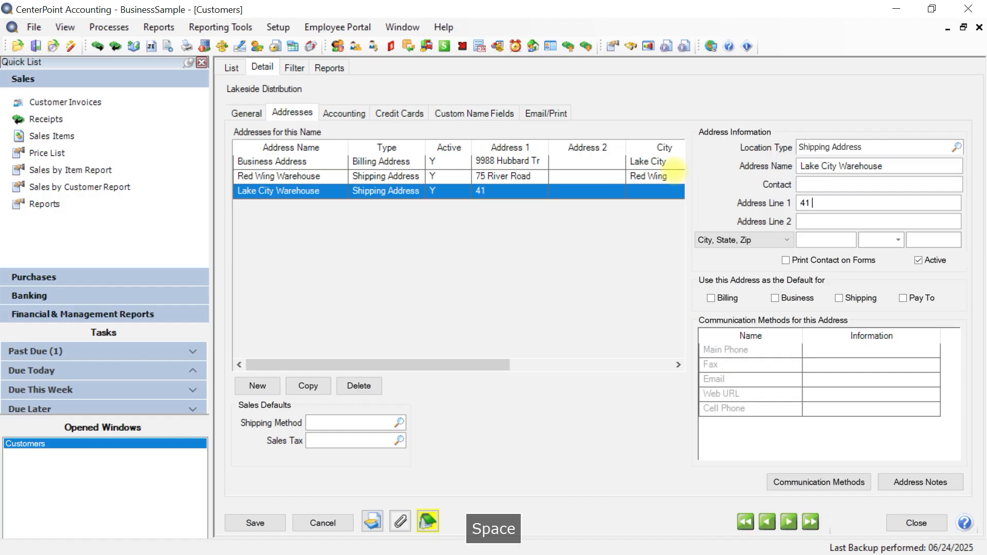
type("ester Drive")
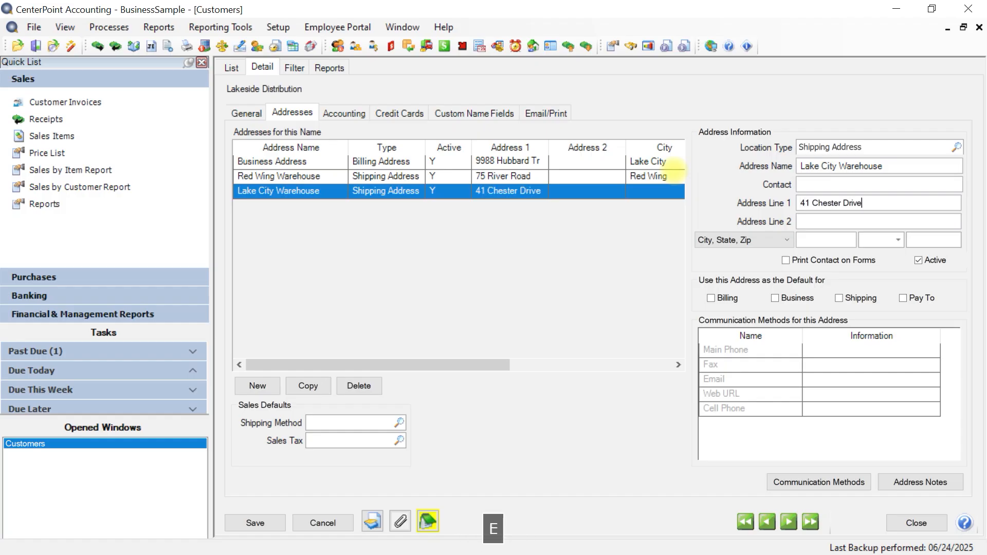
key("Tab")
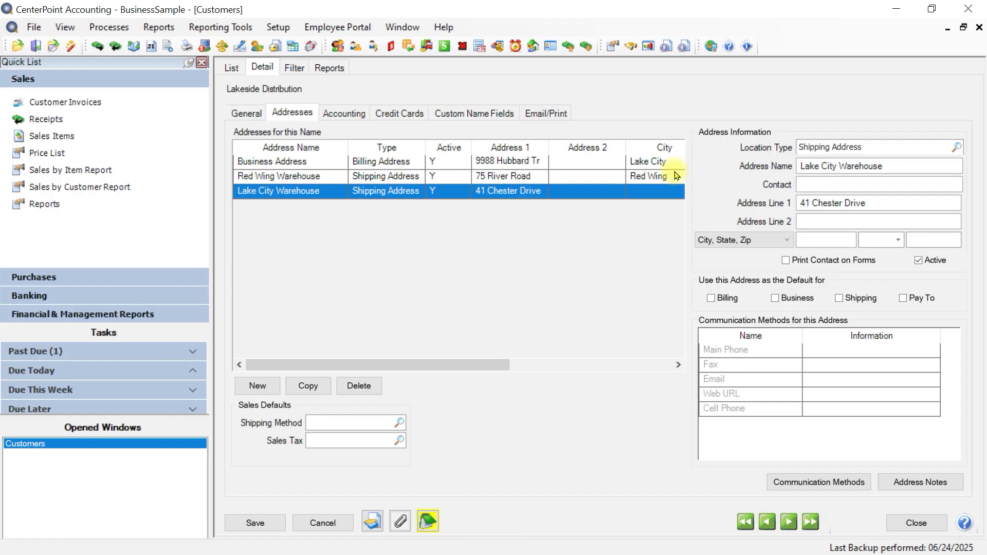
type("55041")
key("Tab")
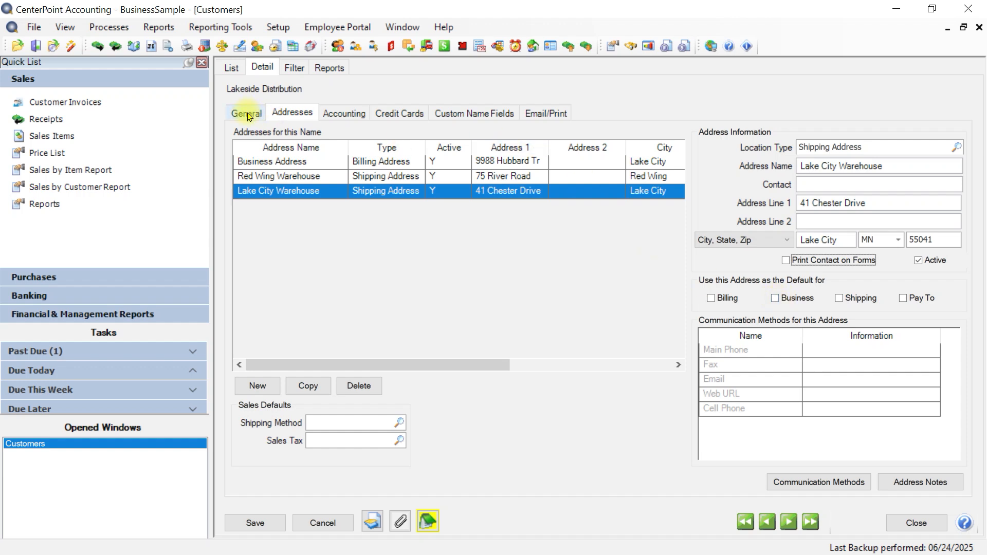
Make Lake City Warehouse the default shipping address in place of Red Wing Warehouse, and check the default settings of the other two addresses.
left_click(841, 302)
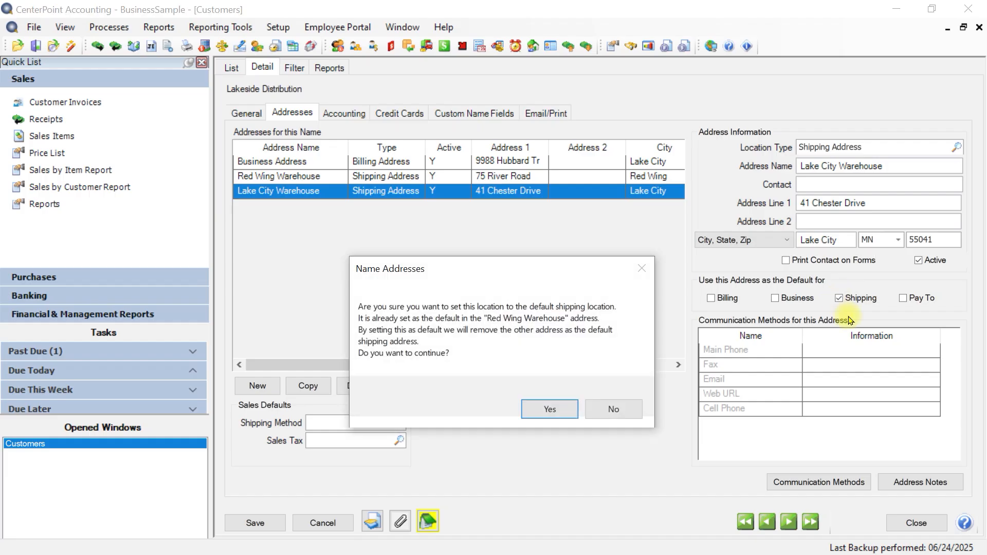
left_click(542, 410)
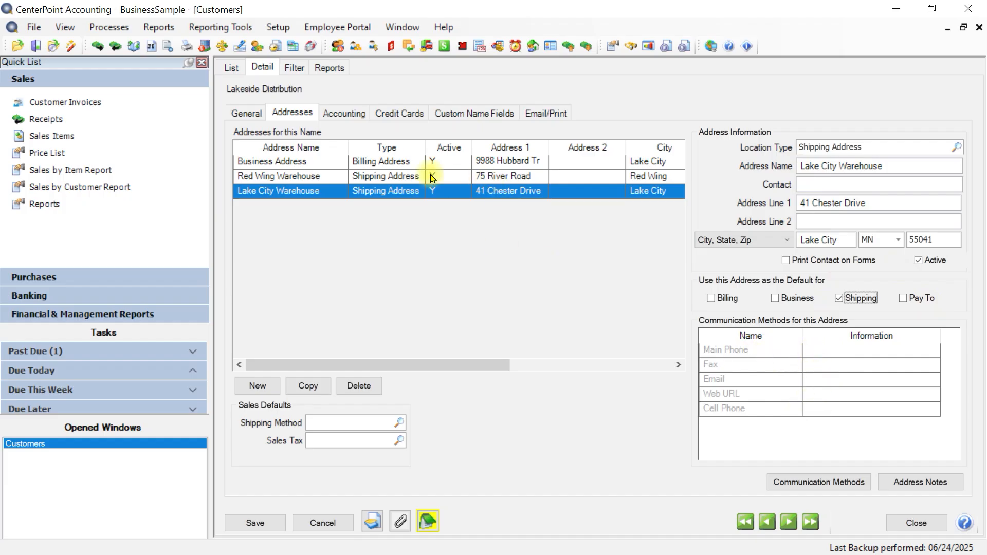
left_click(406, 174)
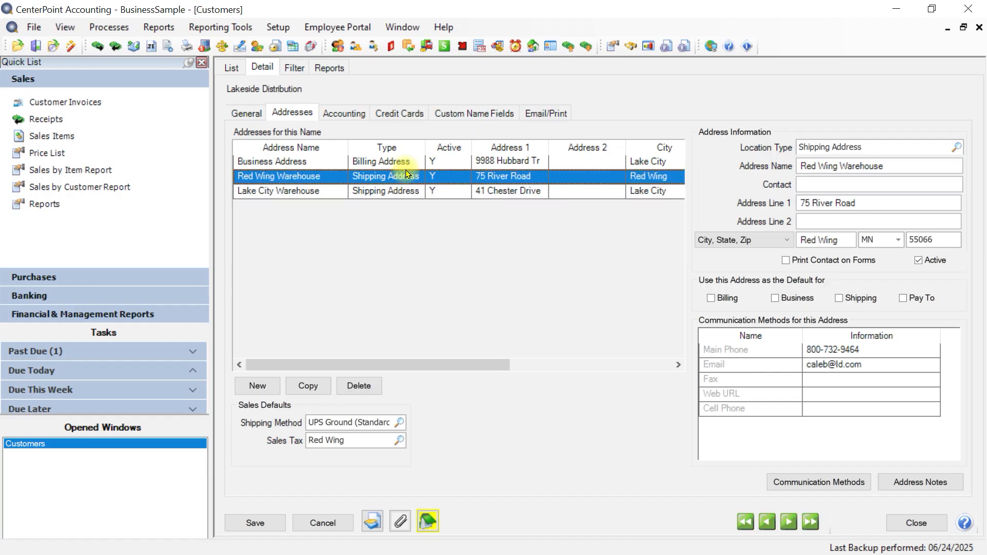
left_click(366, 164)
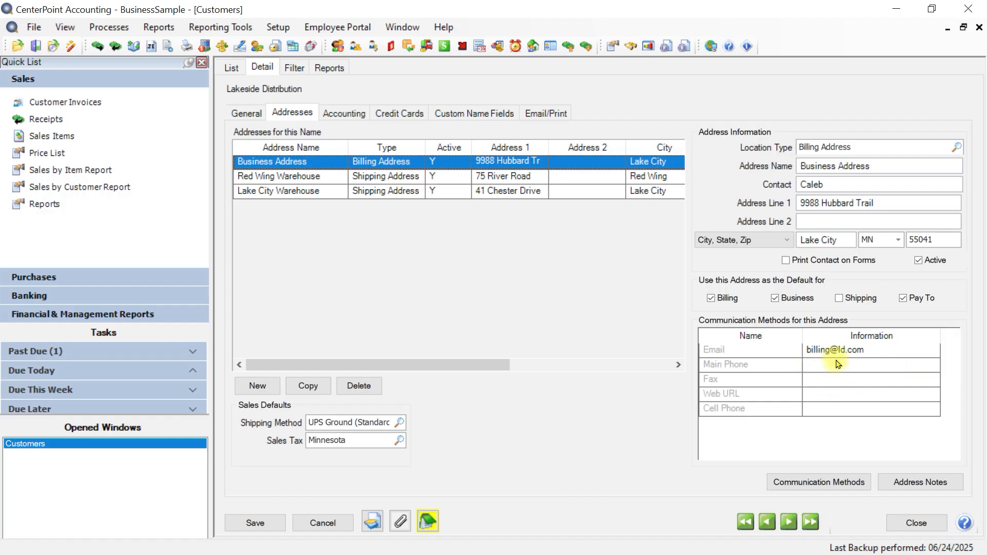
left_click(546, 191)
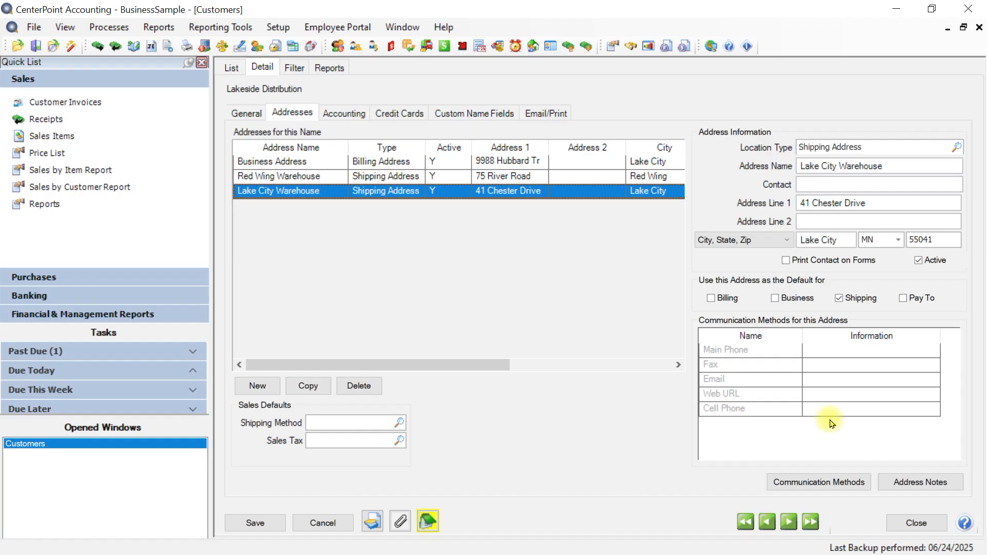
Set Lake City Warehouse's sales defaults to UPS Ground (Standard) shipping and Minnesota sales tax, and save the customer.
left_click(397, 424)
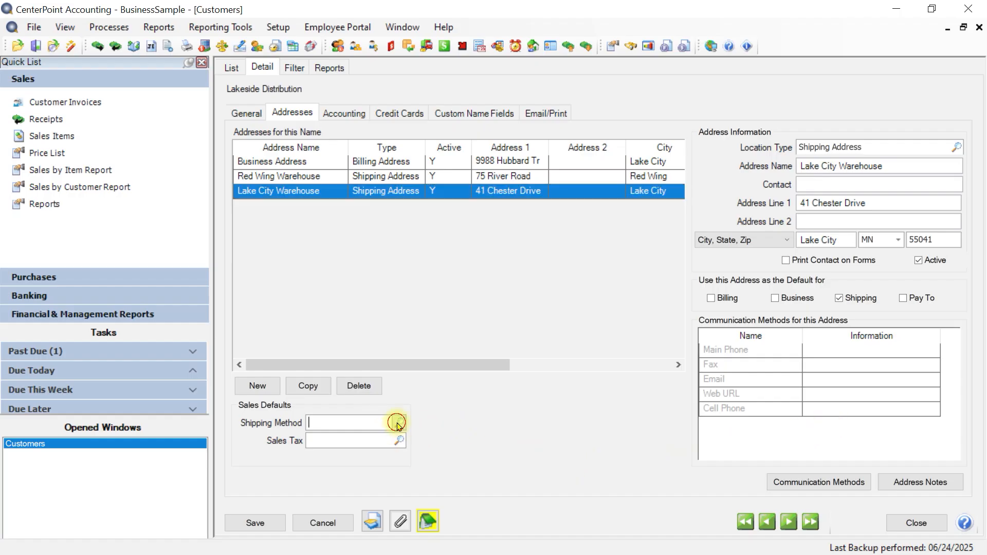
left_click(383, 257)
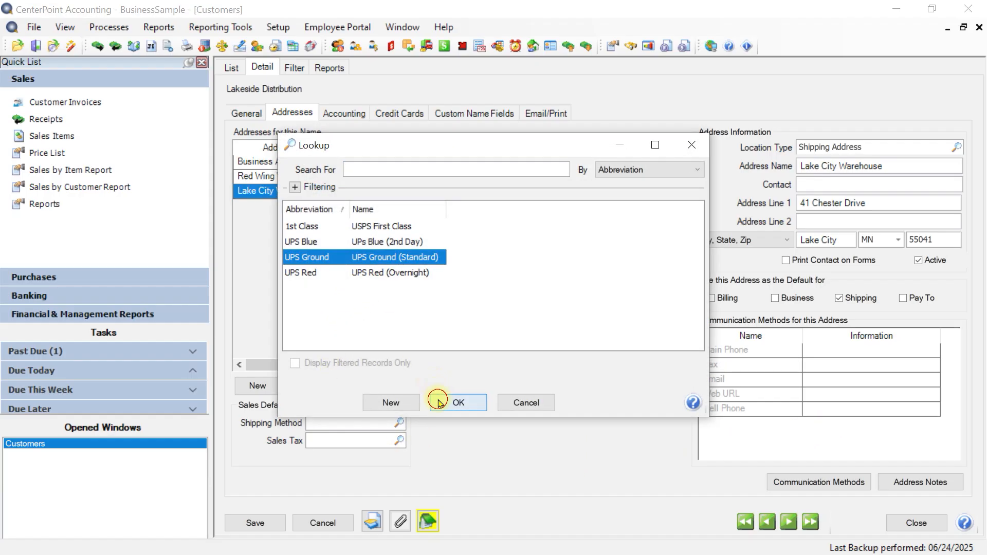
left_click(439, 402)
left_click(398, 442)
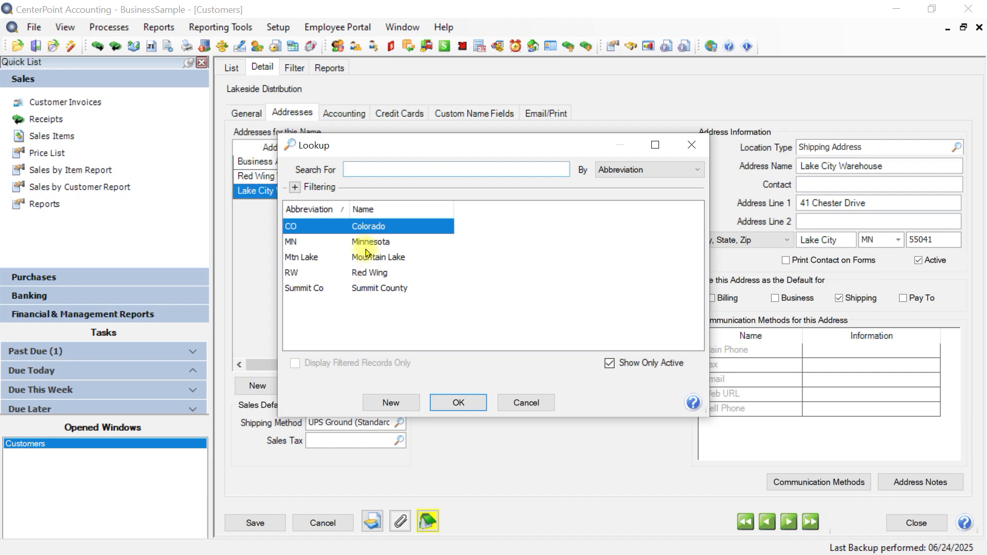
left_click(370, 242)
left_click(467, 404)
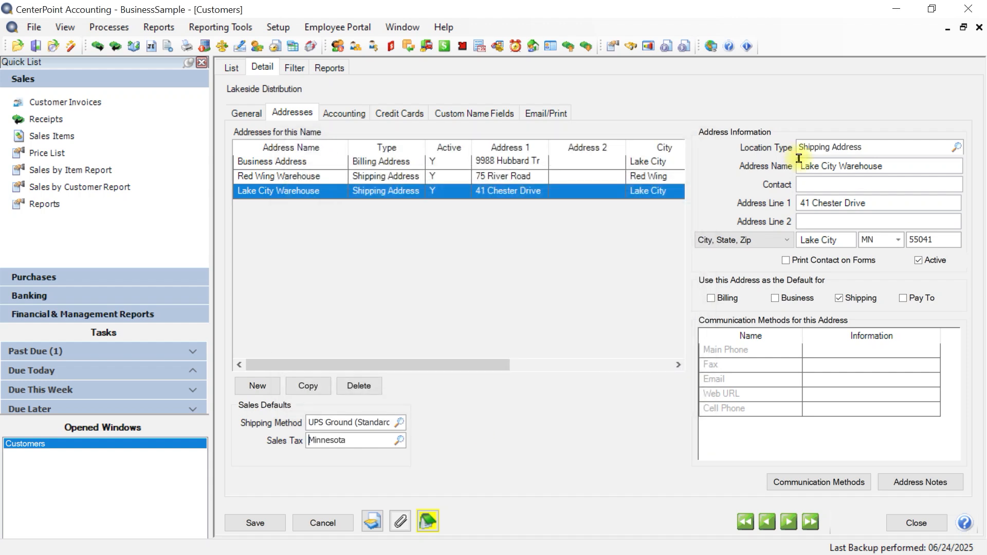
left_click(257, 522)
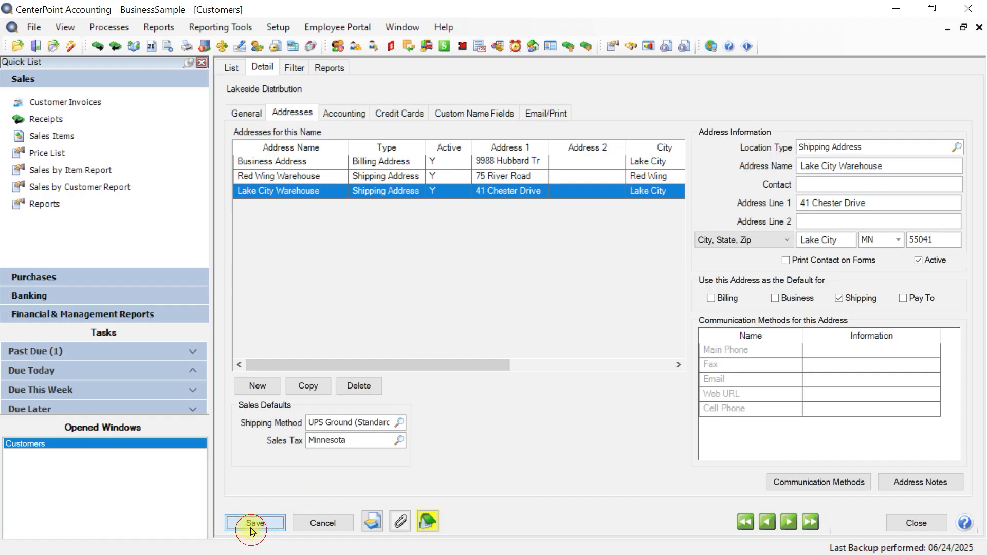